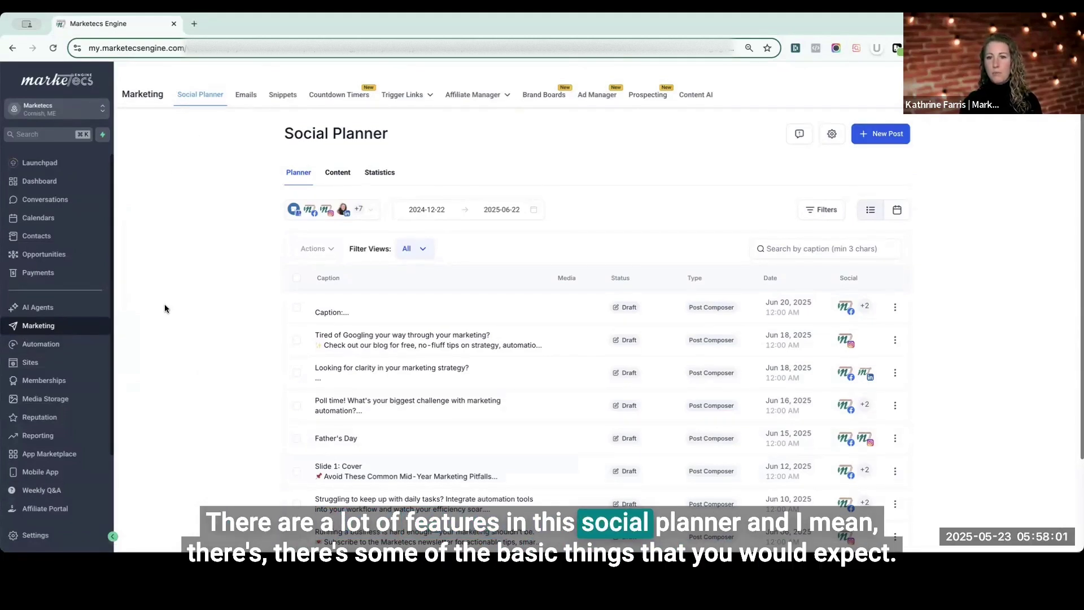
# View the planned posts in Calendar view, then go to the Content section's empty CSV list.
pyautogui.click(898, 210)
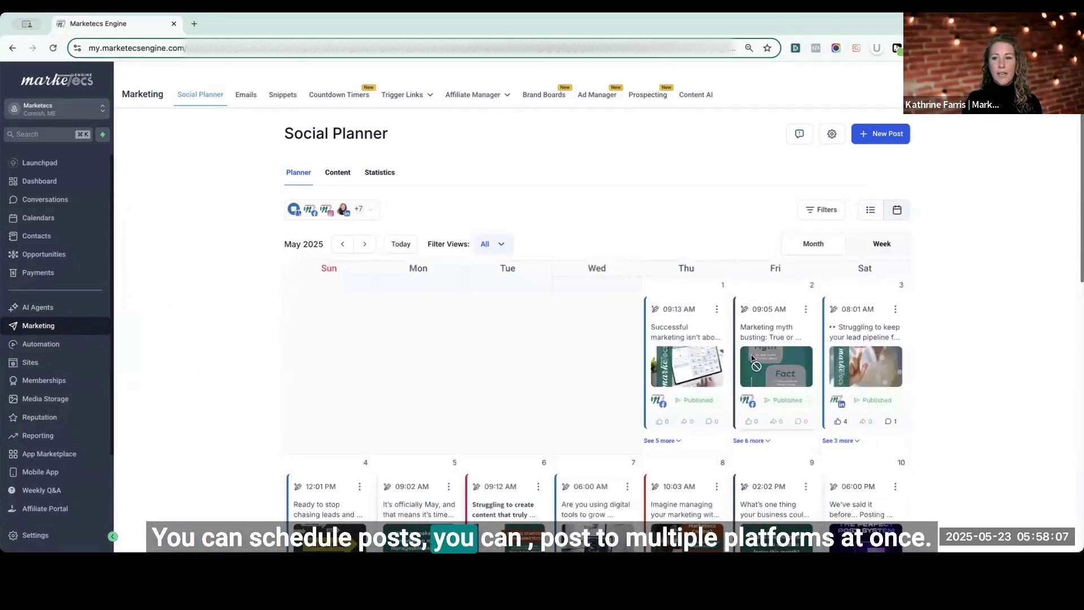
pyautogui.scroll(-3, 752, 361)
pyautogui.scroll(-5, 753, 360)
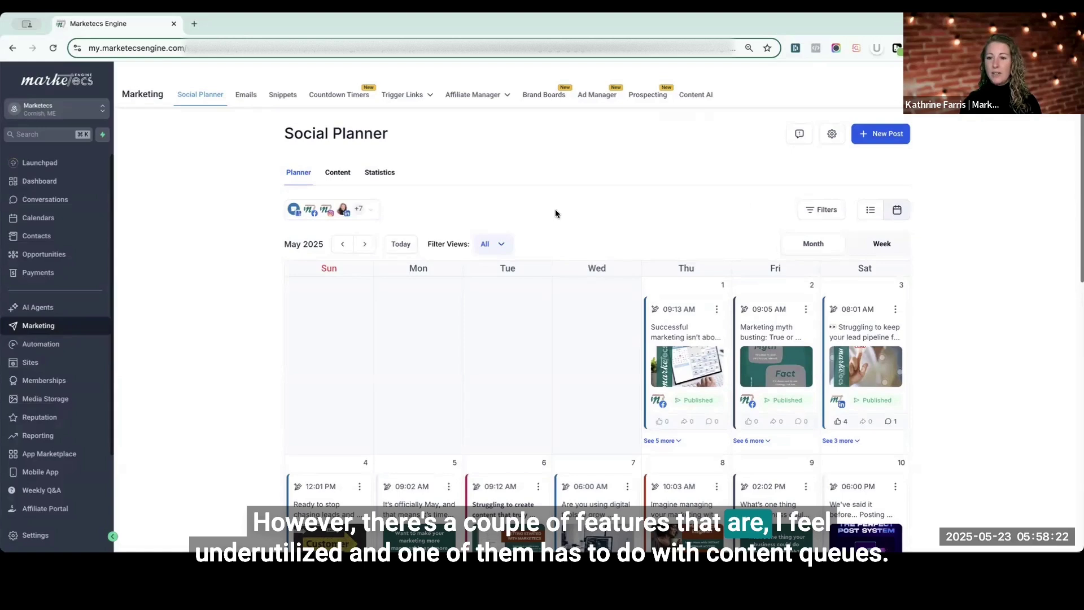
pyautogui.click(342, 173)
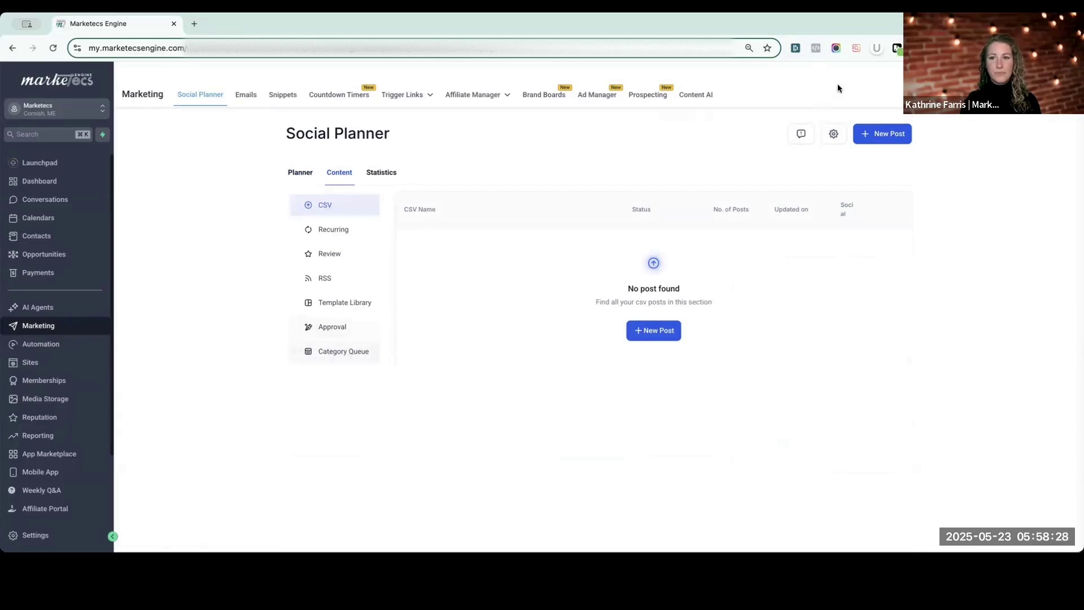
pyautogui.click(834, 134)
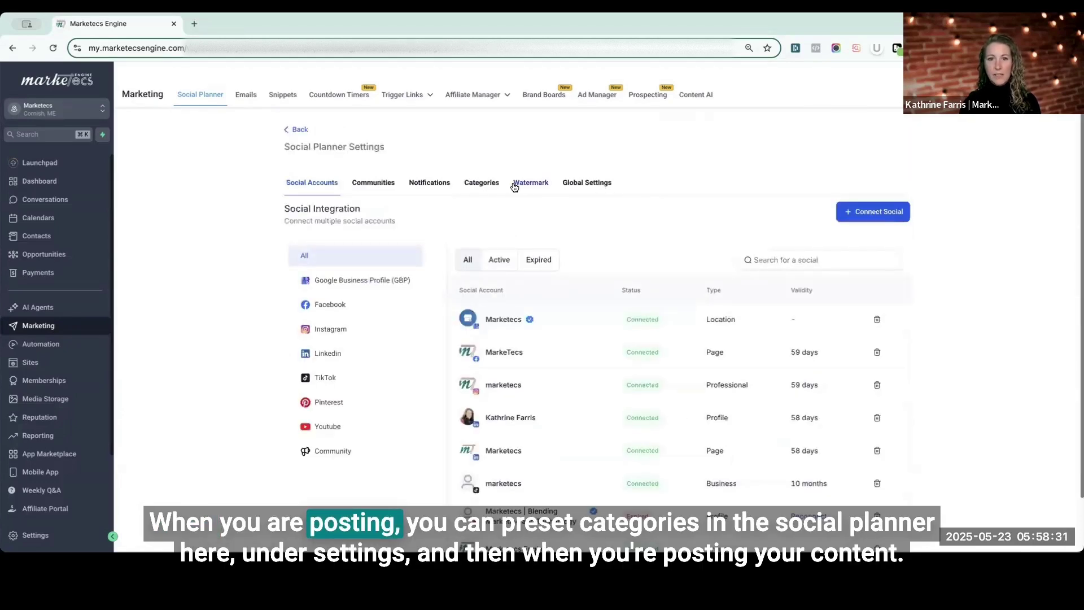
pyautogui.click(483, 183)
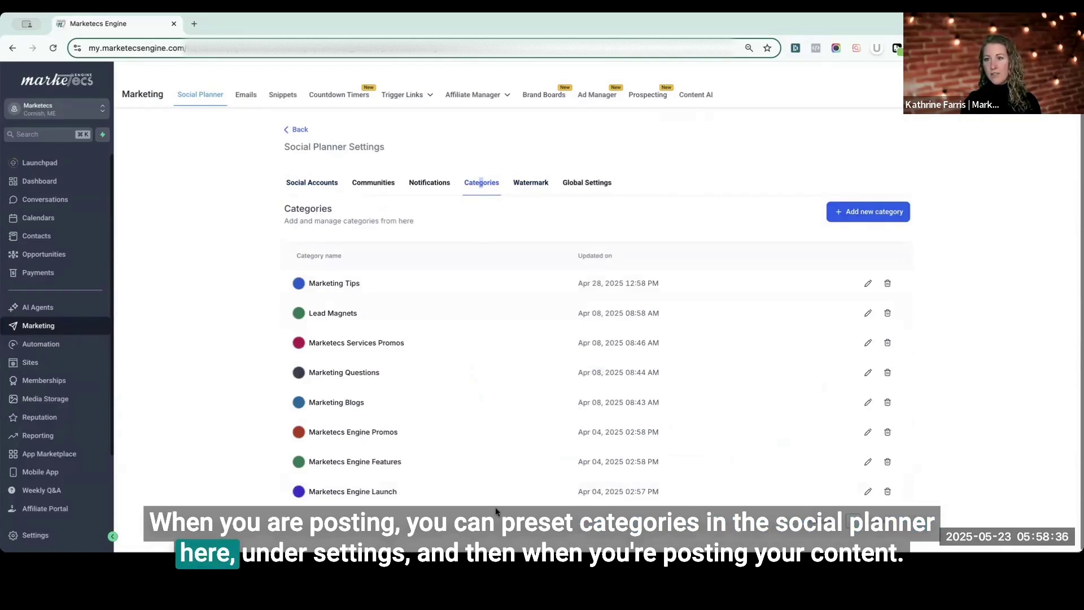
pyautogui.click(300, 131)
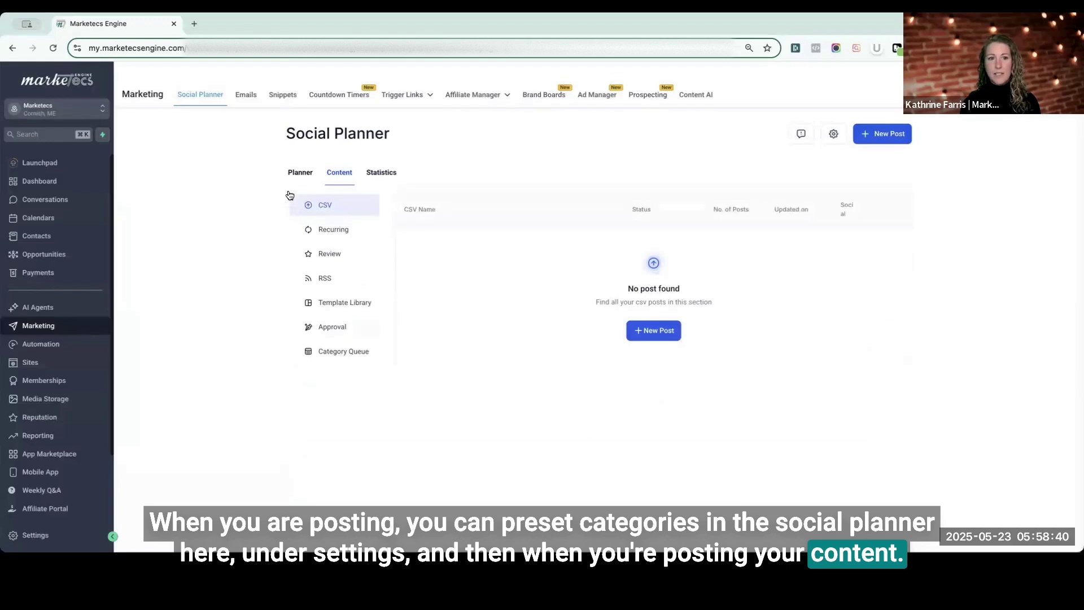
# Find the May 23 post in the Planner calendar and edit it, revealing its Marketing Tips category.
pyautogui.click(300, 172)
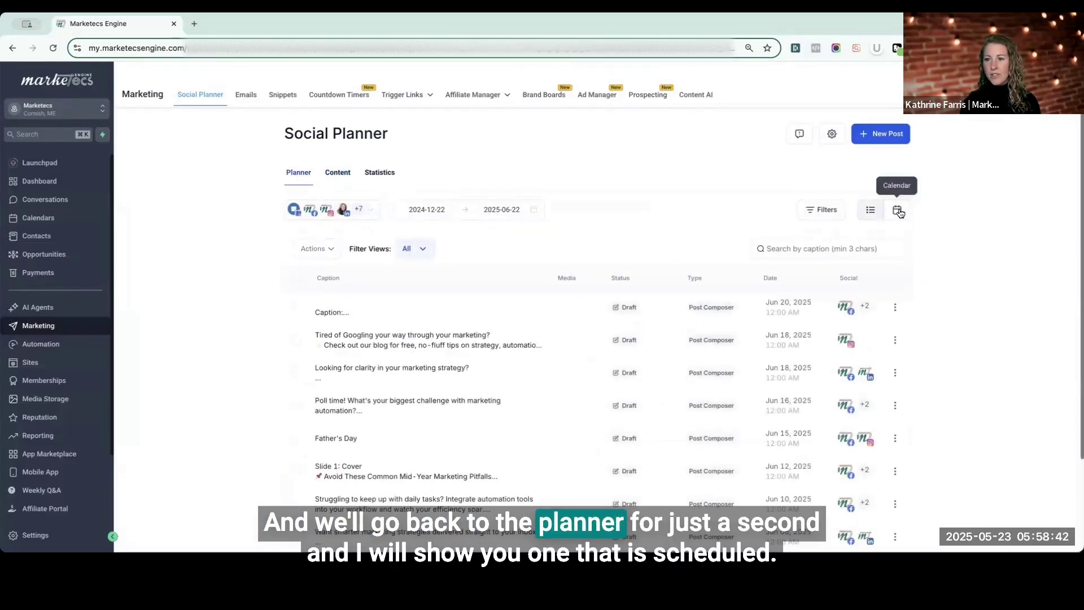
pyautogui.click(898, 209)
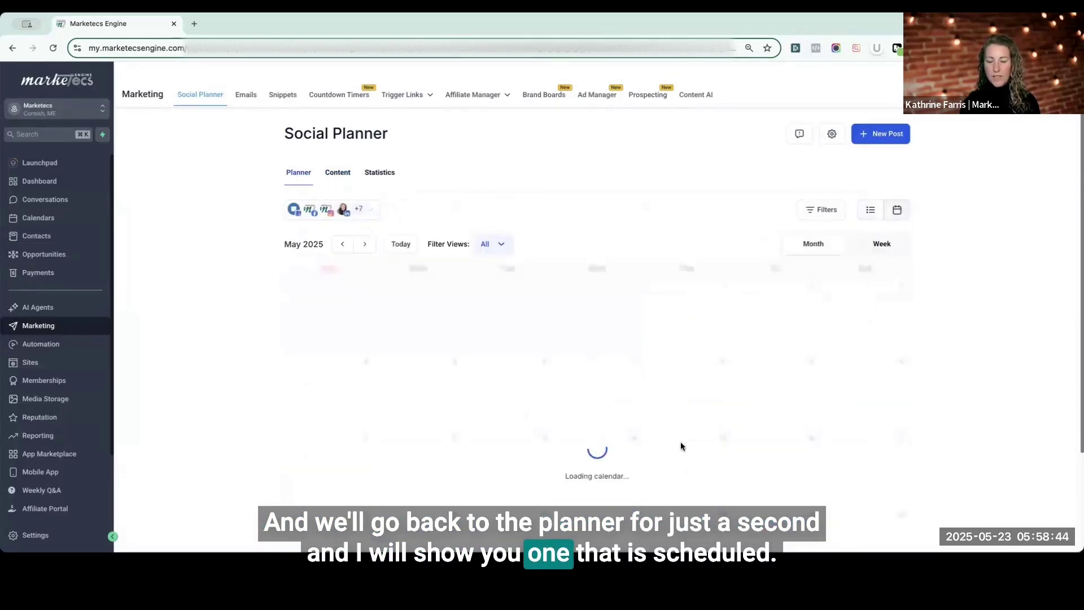
pyautogui.scroll(-1, 675, 435)
pyautogui.scroll(-1, 675, 435)
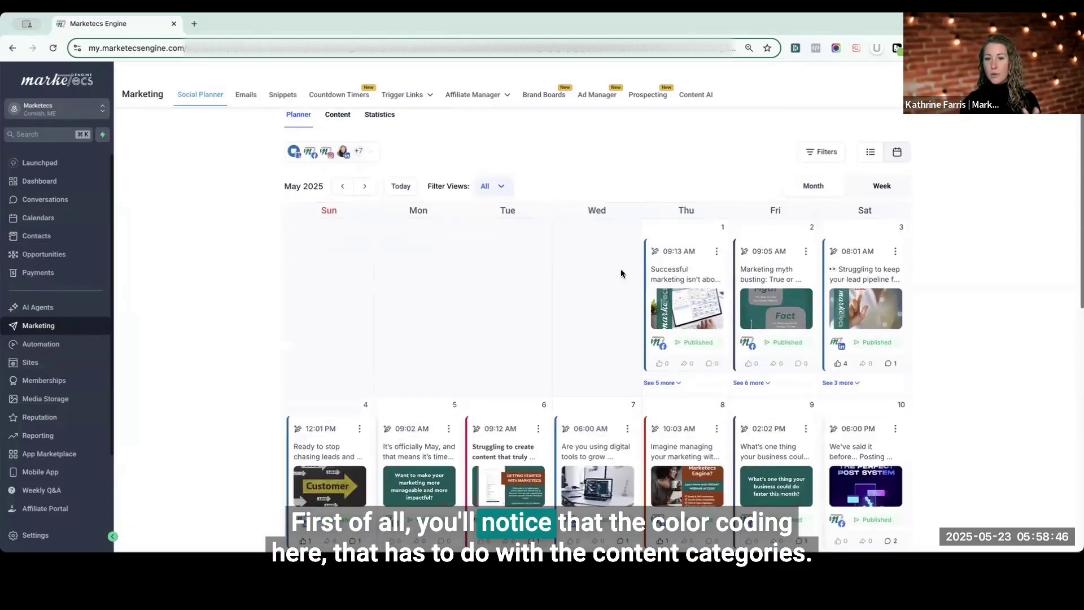
pyautogui.scroll(-14, 689, 311)
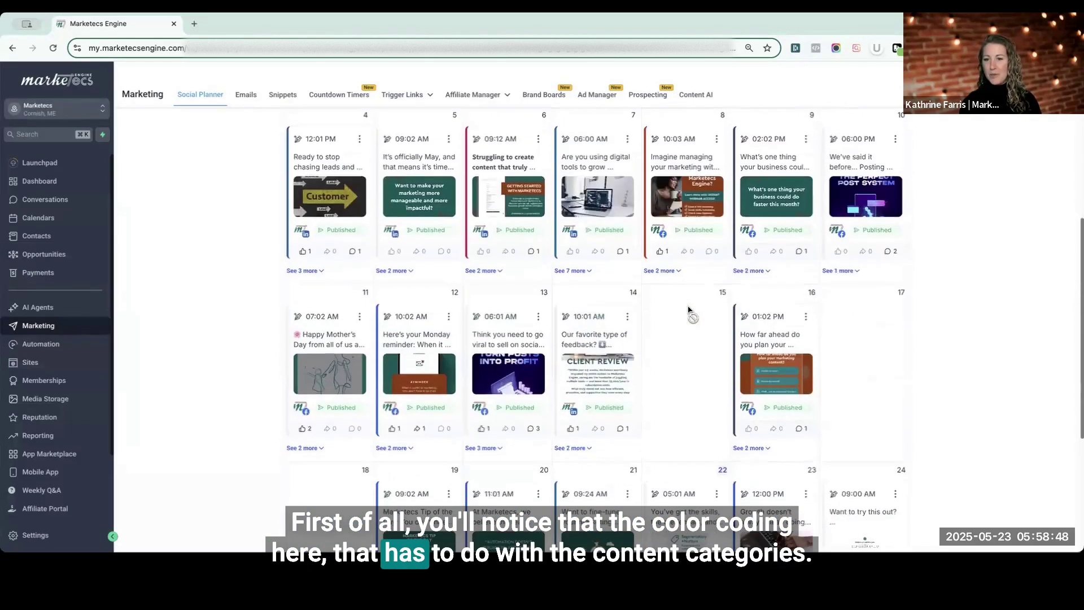
pyautogui.click(806, 359)
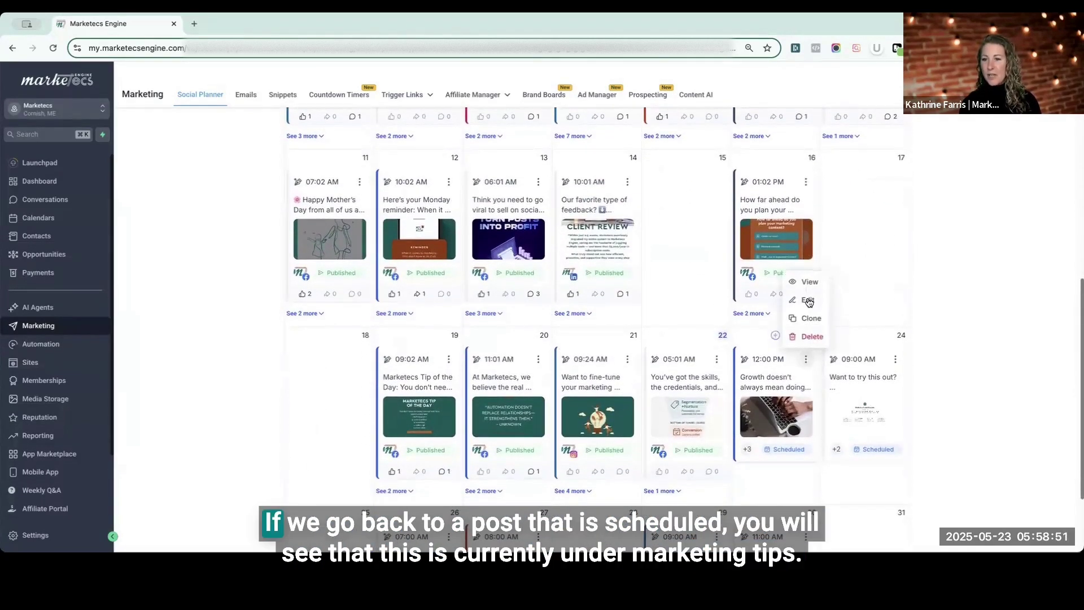
pyautogui.click(809, 301)
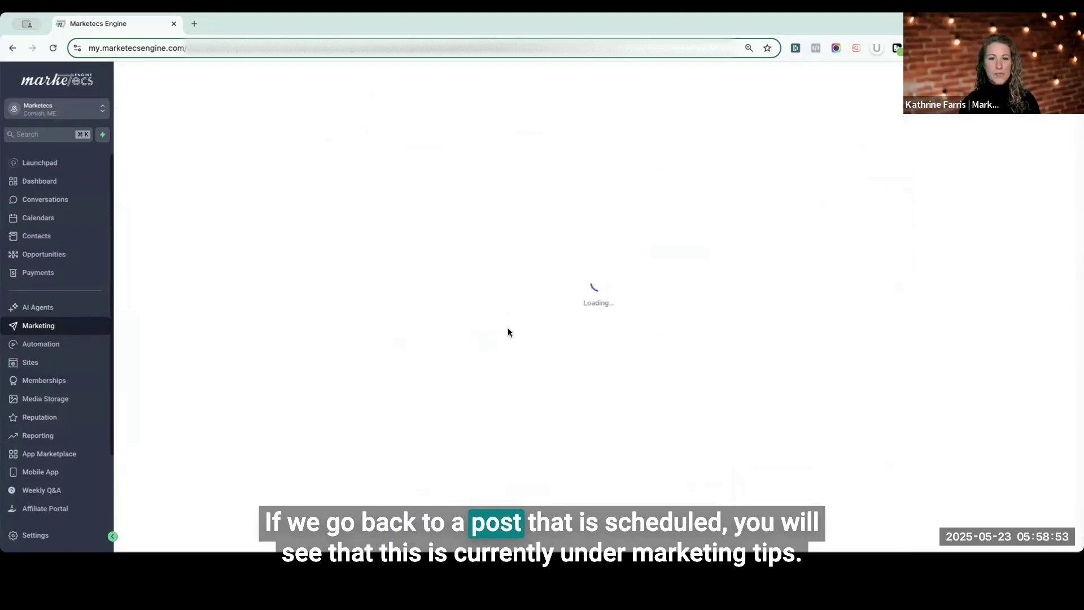
pyautogui.scroll(-3, 510, 325)
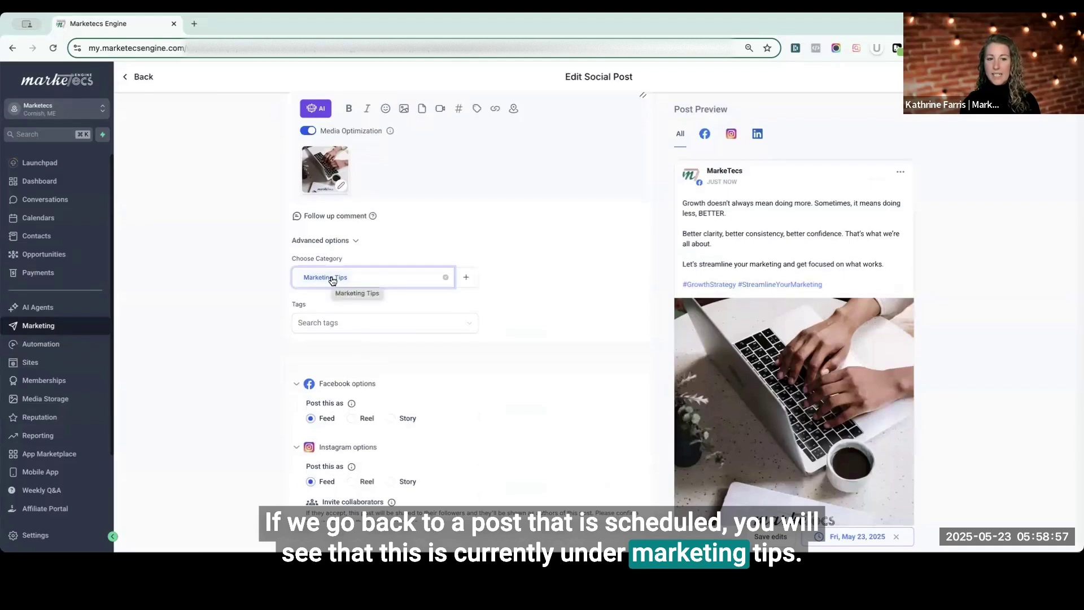
# Leave the post editor and open Category Queue, listing Marketing Blogs, Marketing Questions and Marketecs Engine Promos.
pyautogui.click(137, 79)
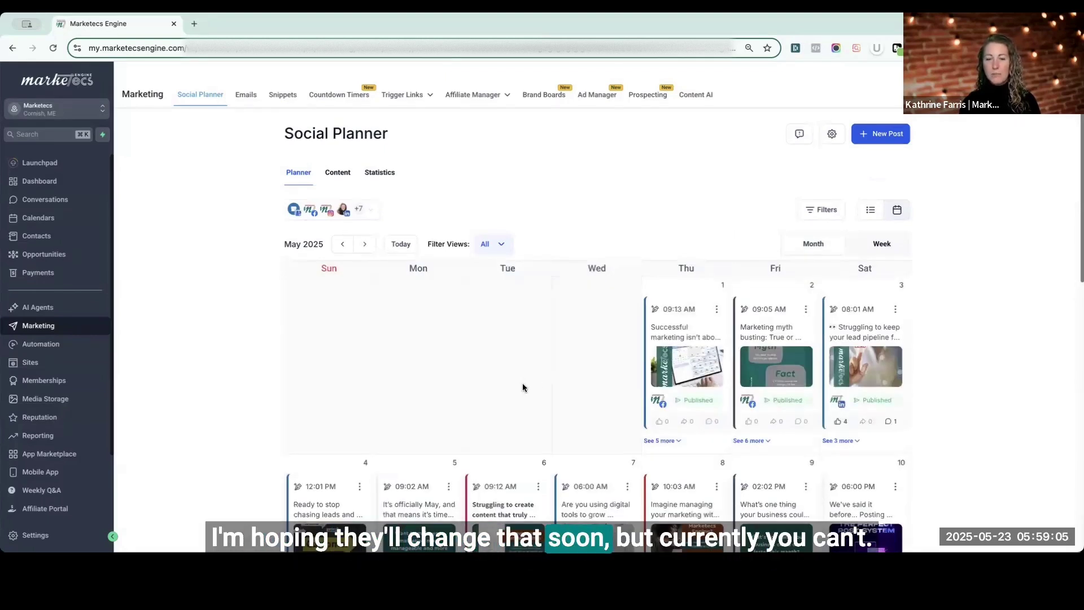
pyautogui.click(342, 175)
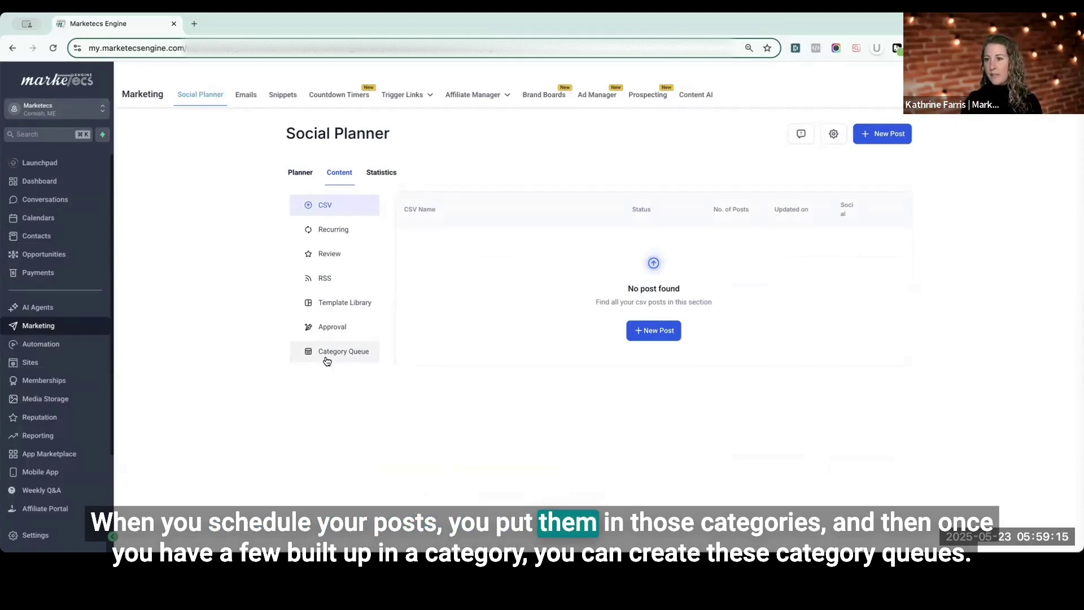
pyautogui.click(327, 359)
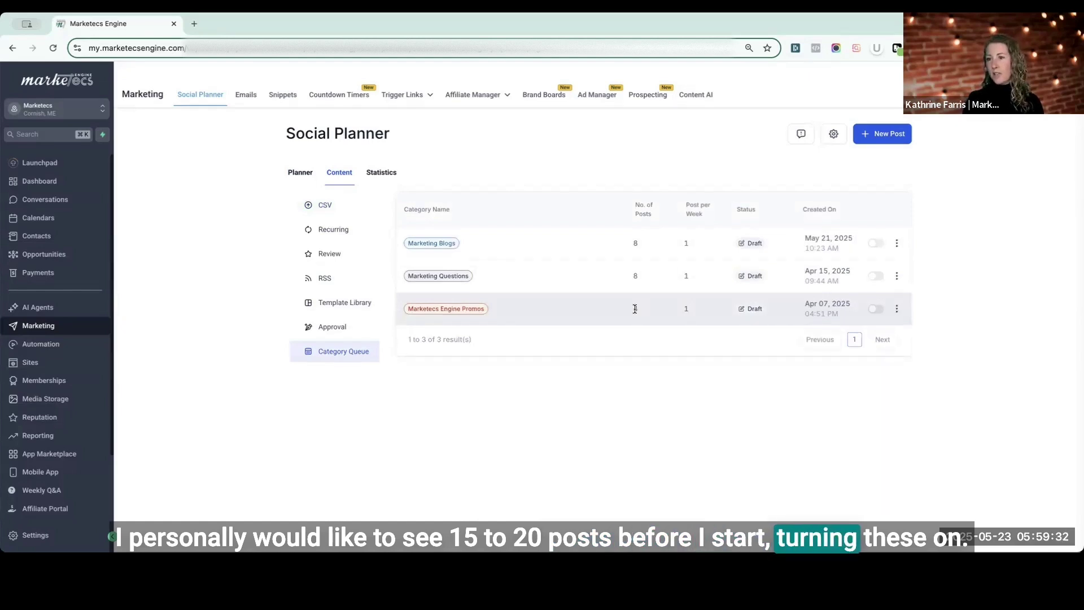
pyautogui.click(897, 243)
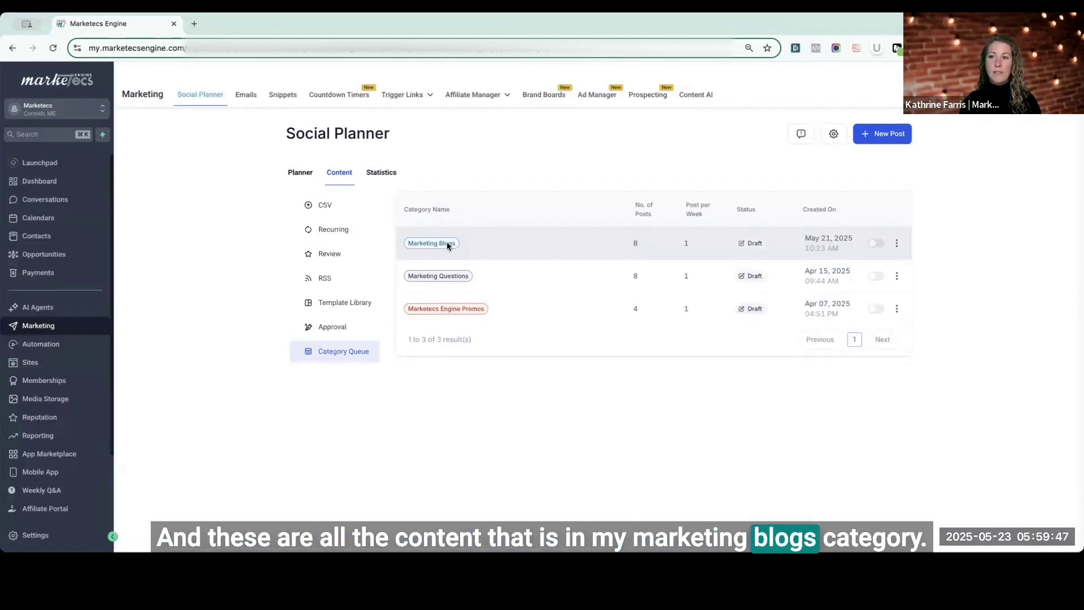
# Edit the Marketing Blogs queue and review its 8 weekly posts starting May 26, 2025.
pyautogui.click(897, 243)
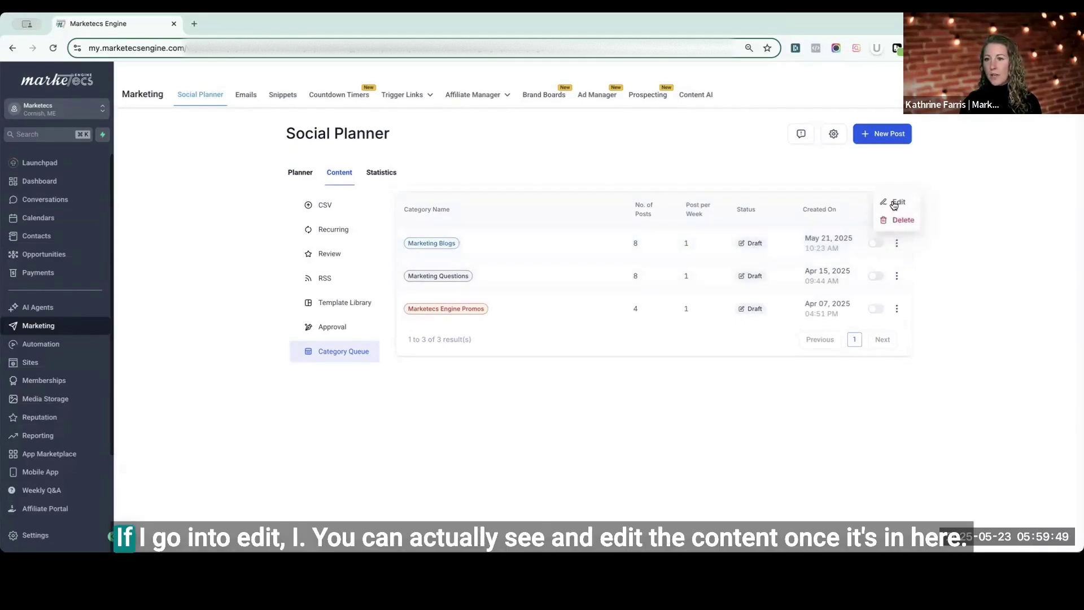
pyautogui.click(894, 201)
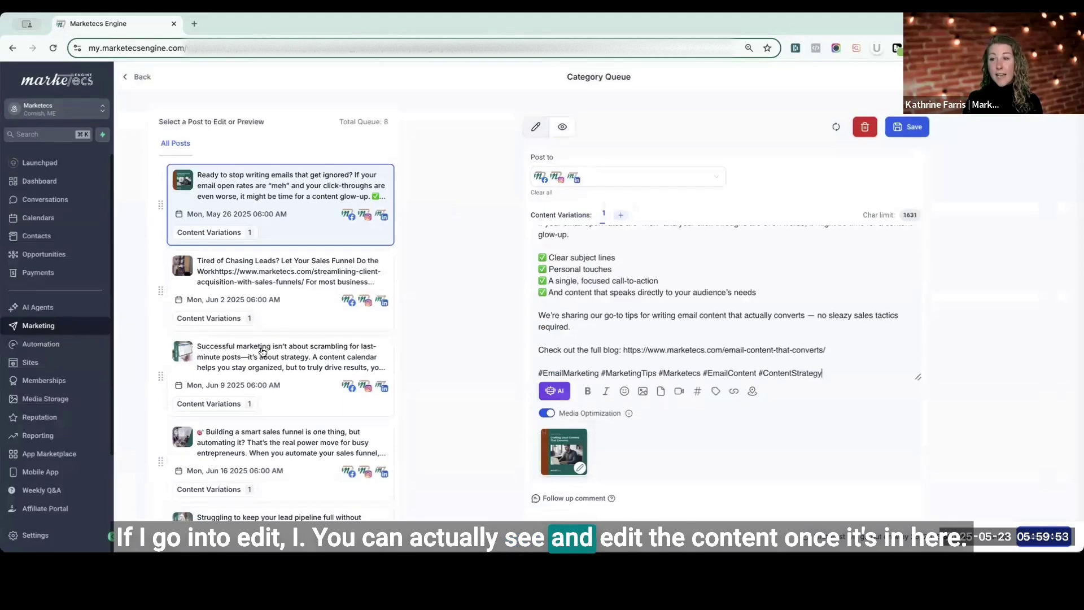
pyautogui.scroll(-5, 262, 352)
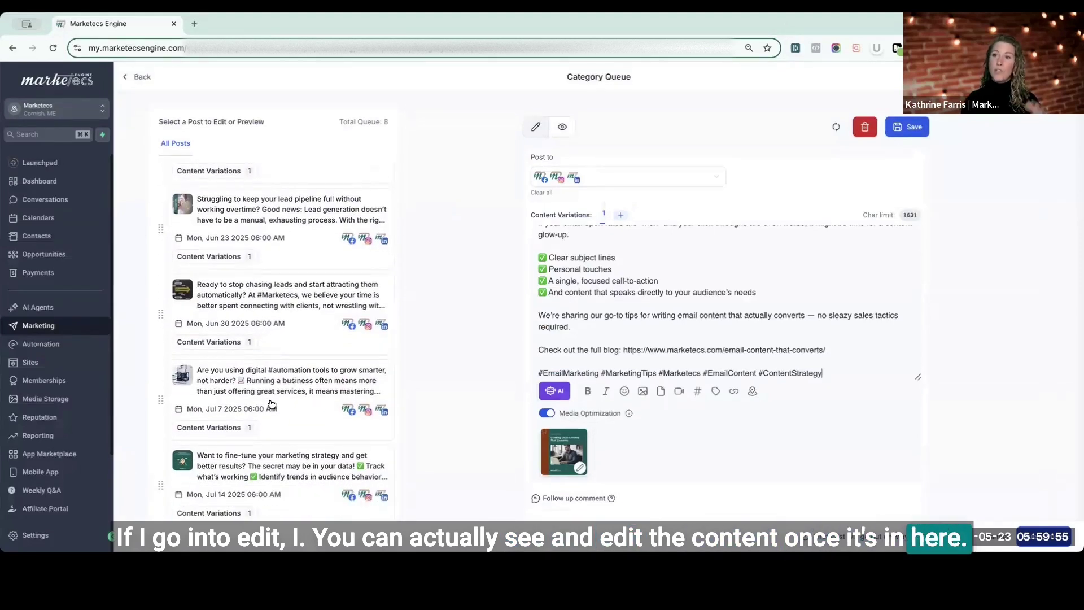
pyautogui.scroll(5, 271, 404)
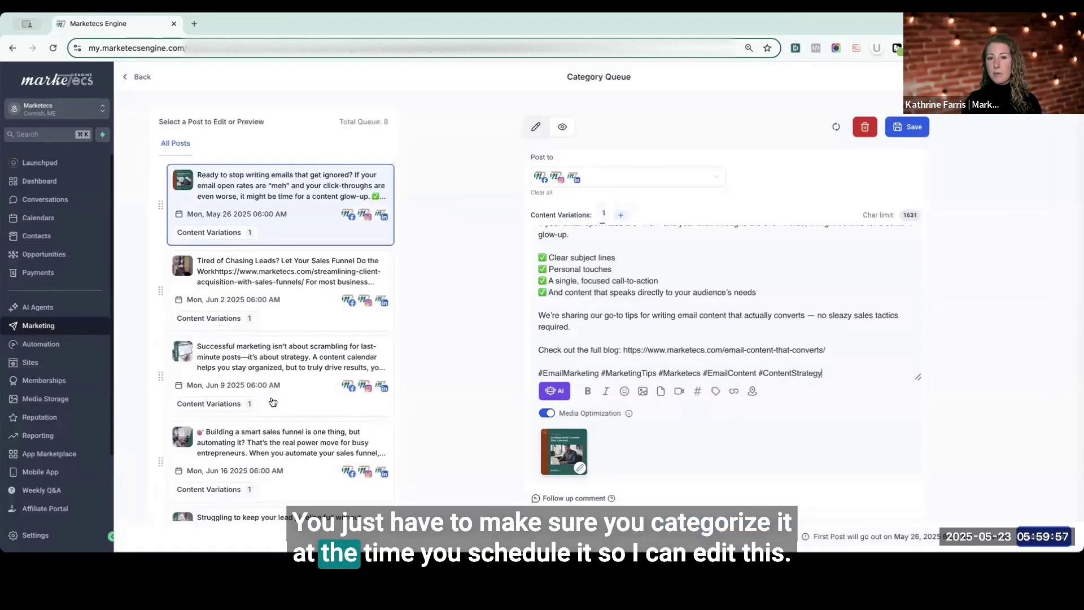
pyautogui.scroll(2, 622, 291)
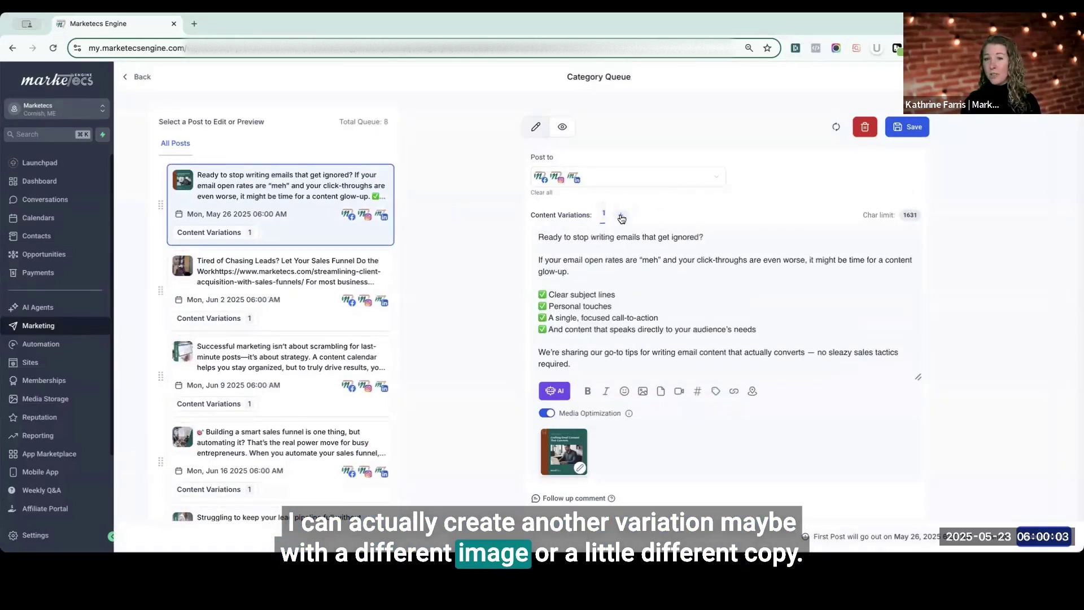
# Check which accounts the Marketing Blogs posts go to, leaving the Post to selection unchanged.
pyautogui.click(598, 185)
pyautogui.scroll(-1, 582, 294)
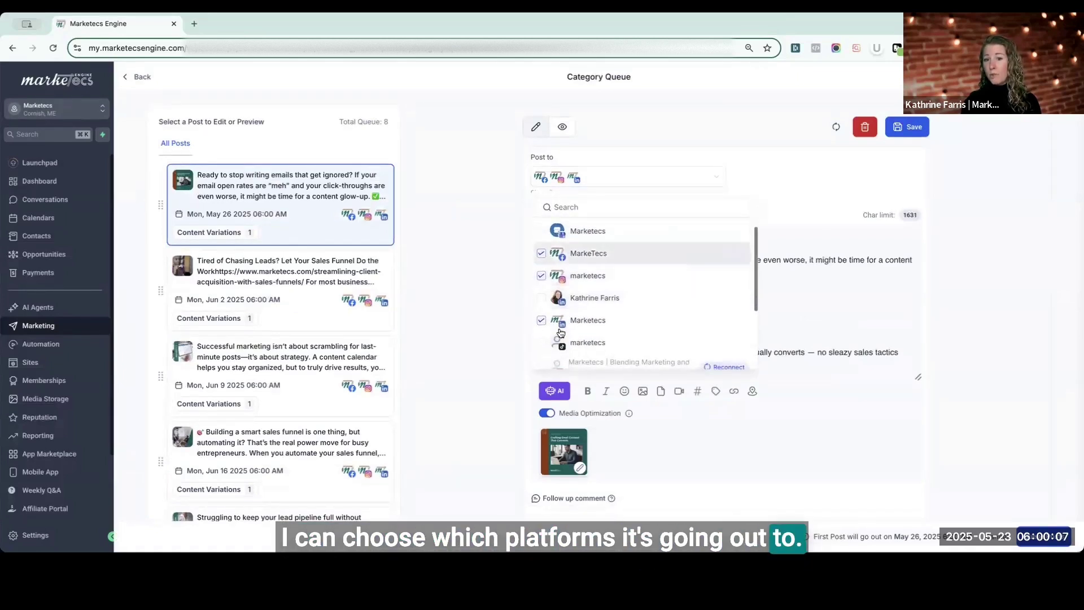
pyautogui.click(476, 337)
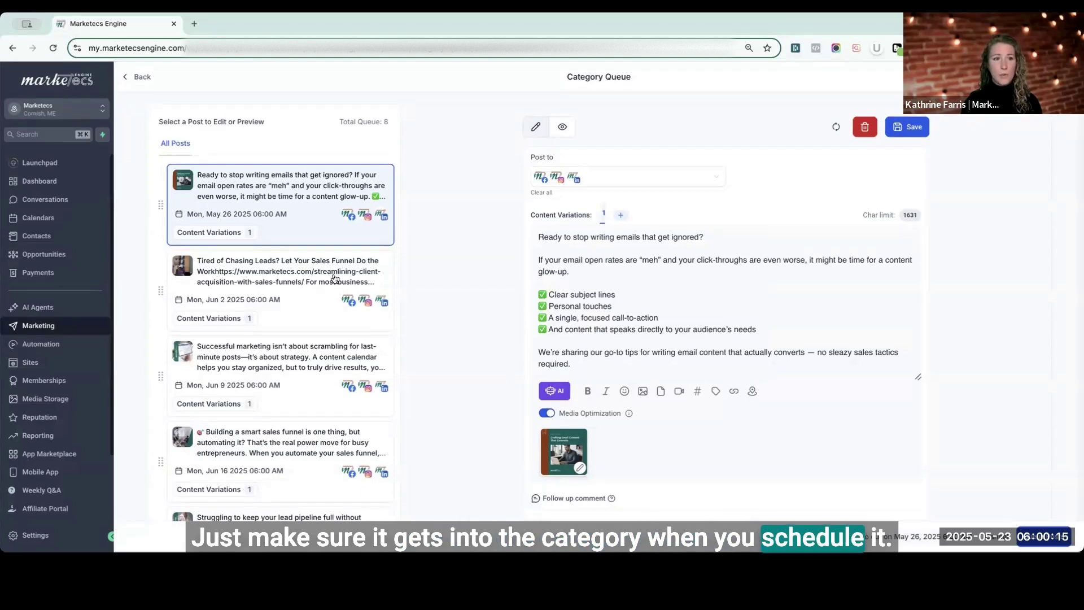
pyautogui.scroll(-5, 335, 278)
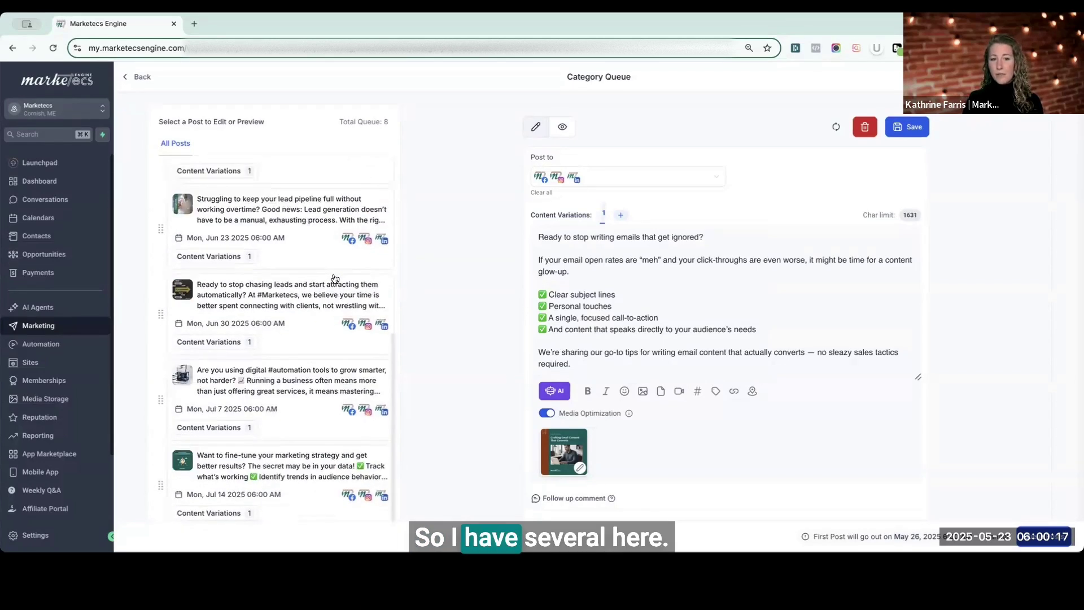
pyautogui.scroll(5, 335, 278)
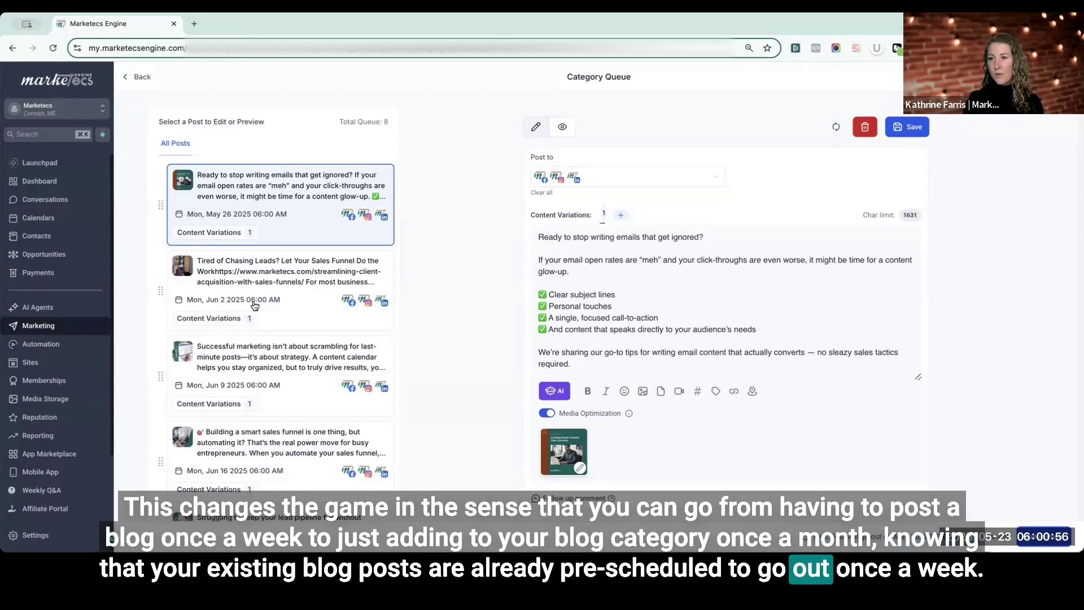
# Return to the queues list and start a new category queue for Lead Magnets.
pyautogui.click(141, 78)
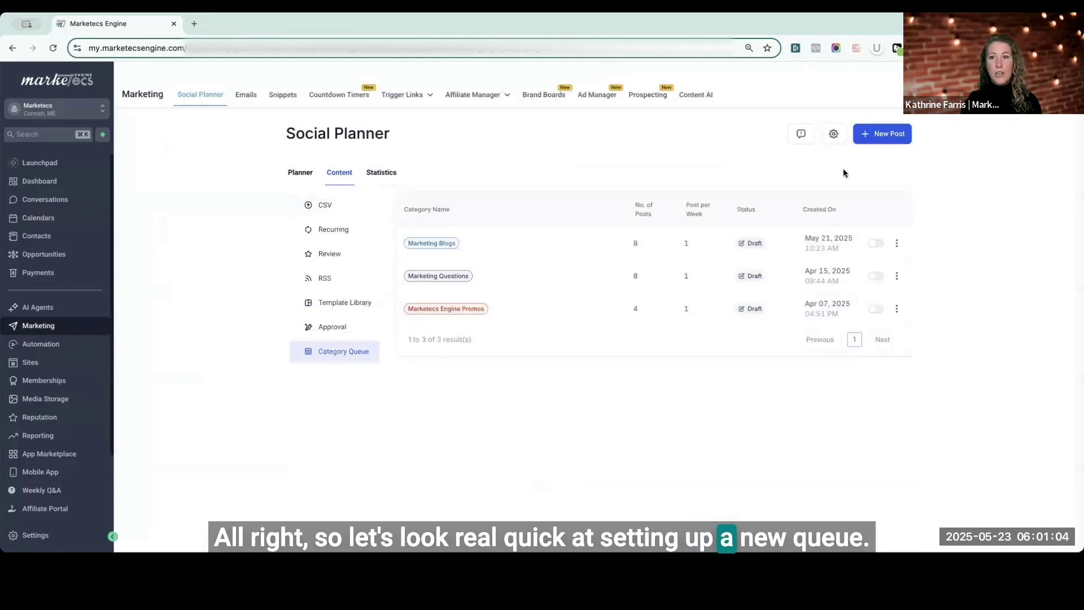
pyautogui.click(883, 137)
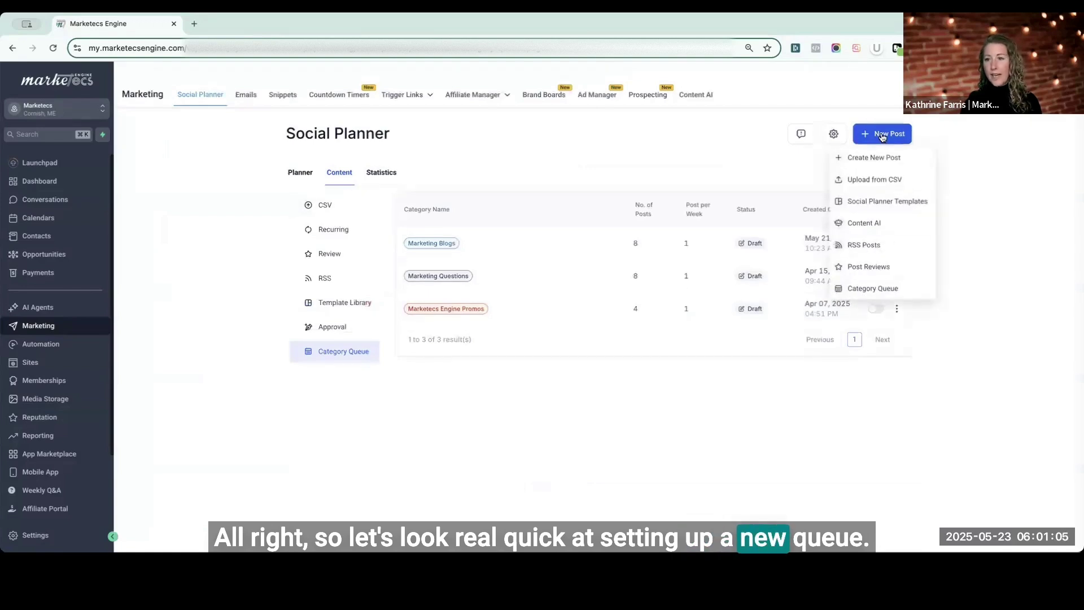
pyautogui.click(864, 288)
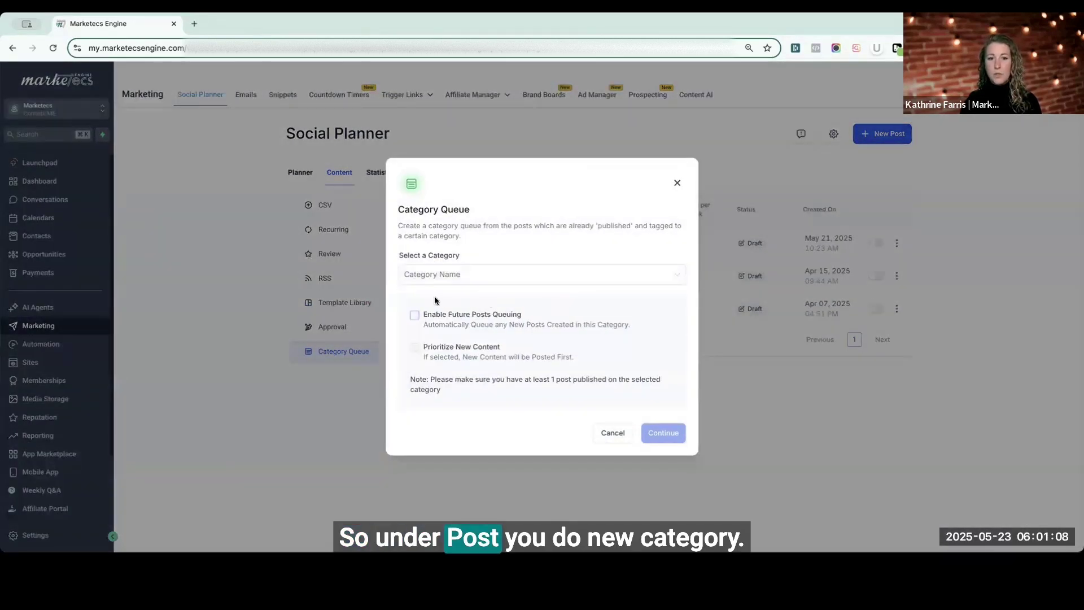
pyautogui.click(445, 277)
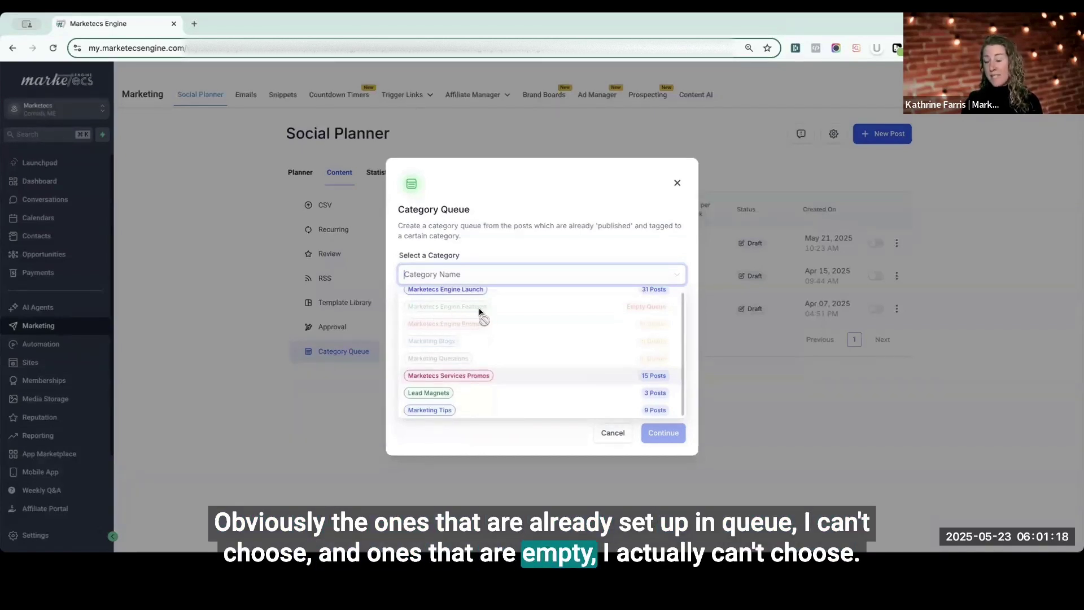
pyautogui.scroll(-1, 480, 313)
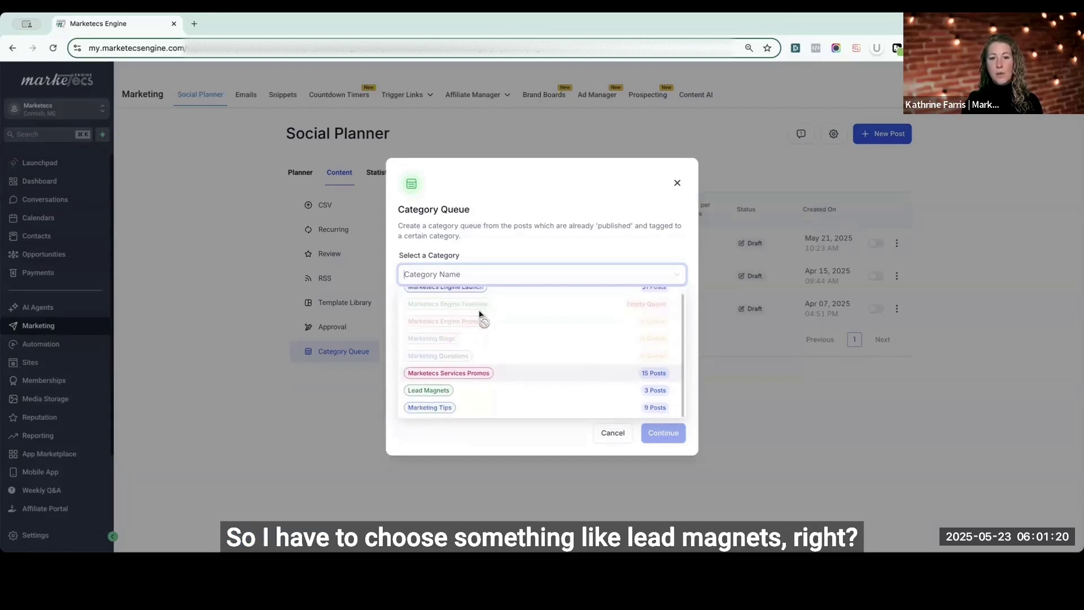
pyautogui.click(430, 391)
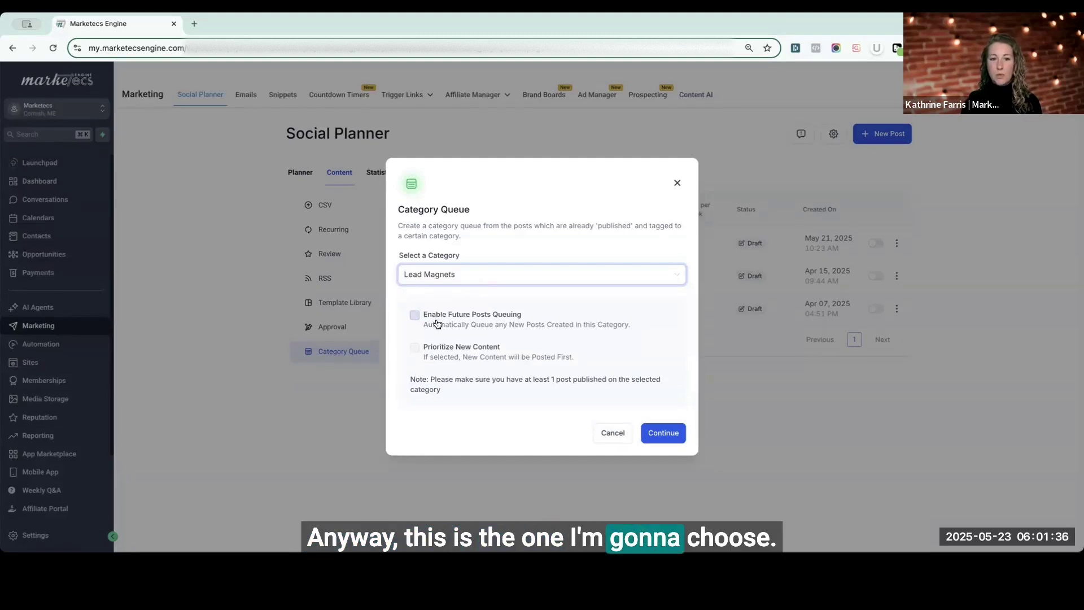
# Turn on Enable Future Posts Queuing and Prioritize New Content, then continue to scheduling.
pyautogui.click(415, 315)
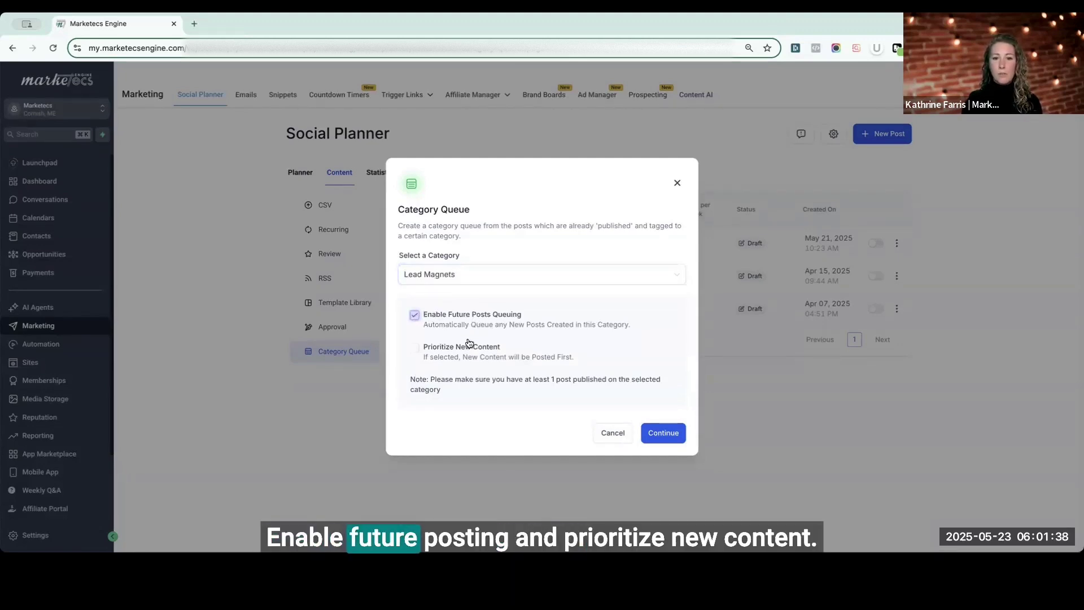
pyautogui.click(415, 347)
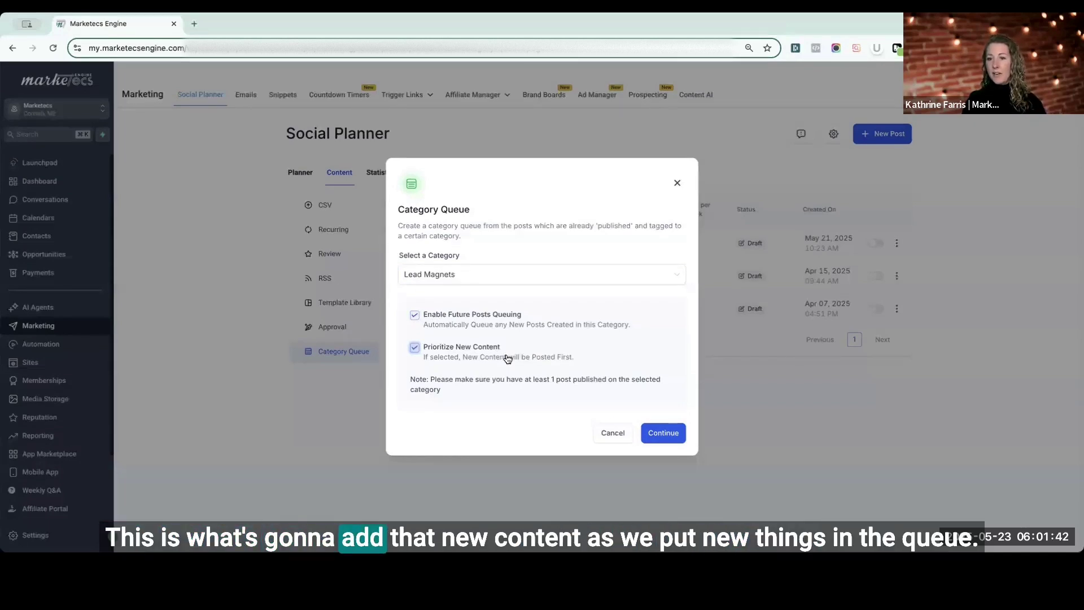
pyautogui.click(671, 433)
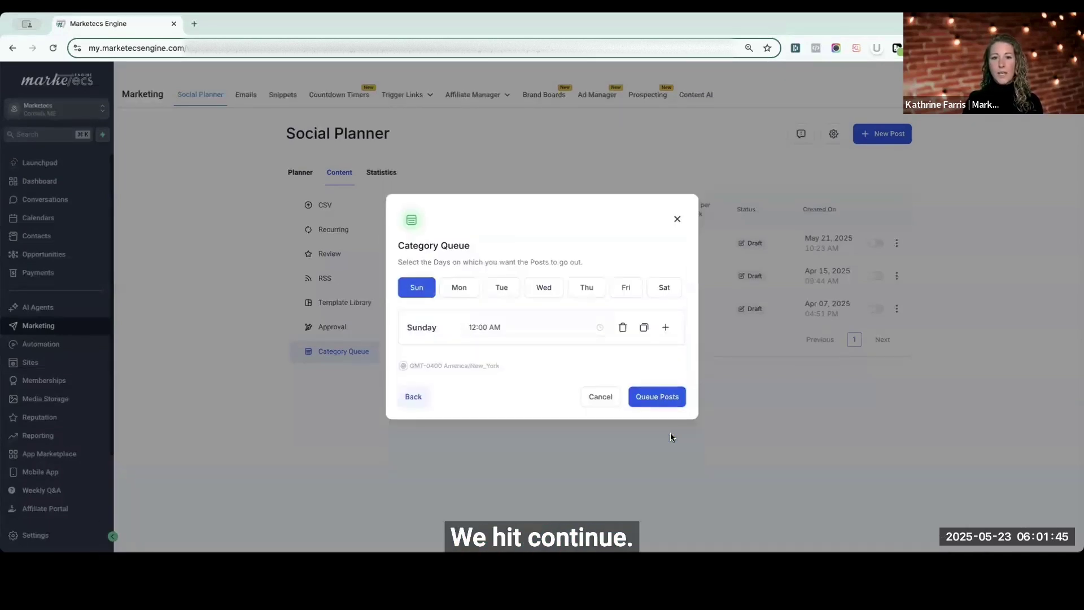
# Copy Sunday's 12:00 AM posting time to Tuesday and the other weekdays.
pyautogui.click(645, 330)
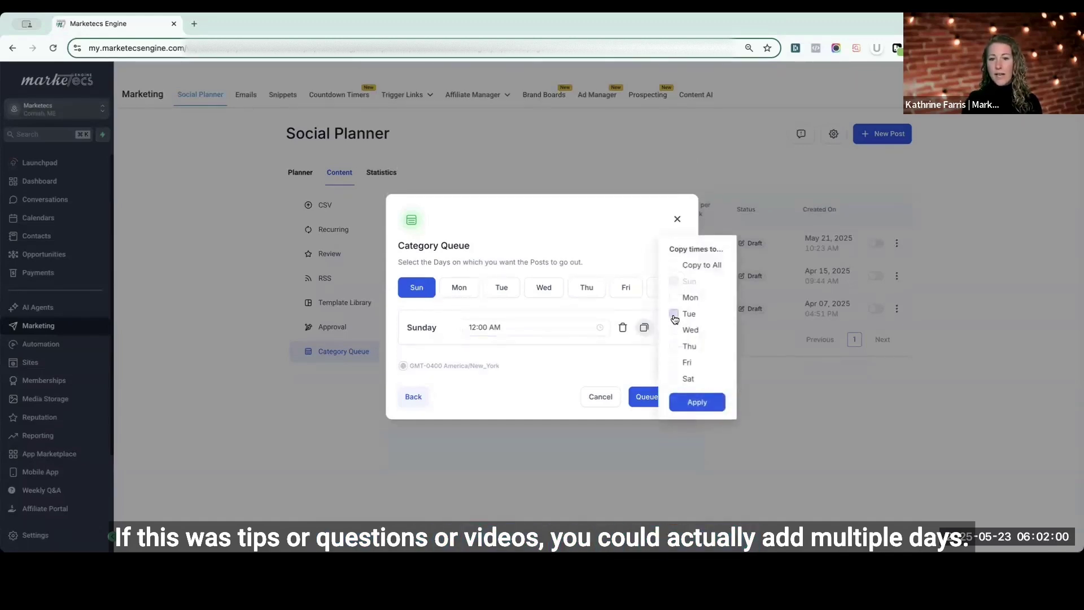
pyautogui.click(697, 403)
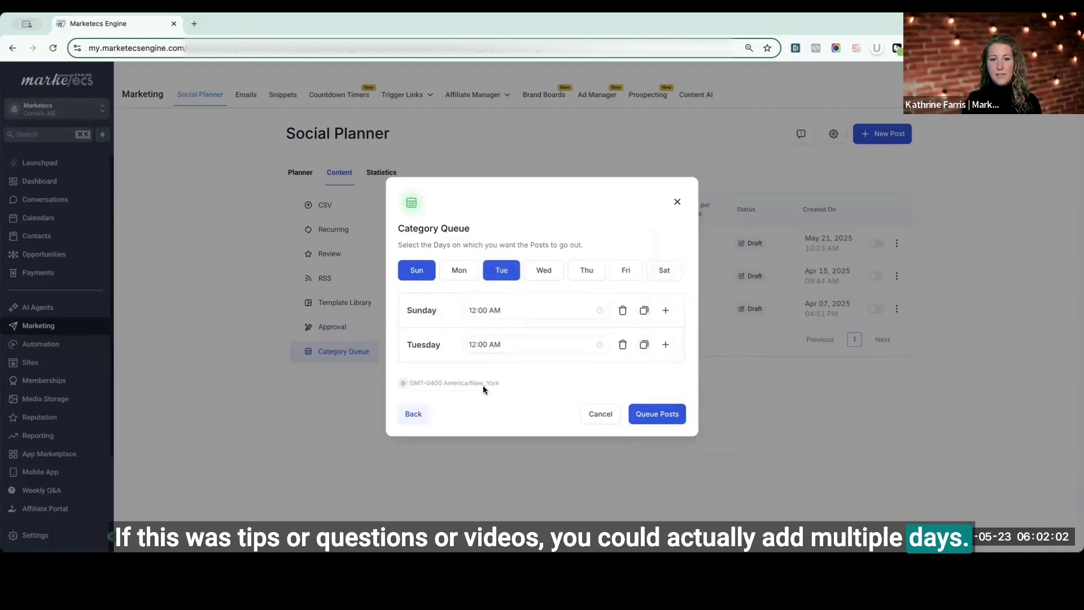
pyautogui.click(627, 272)
pyautogui.click(663, 255)
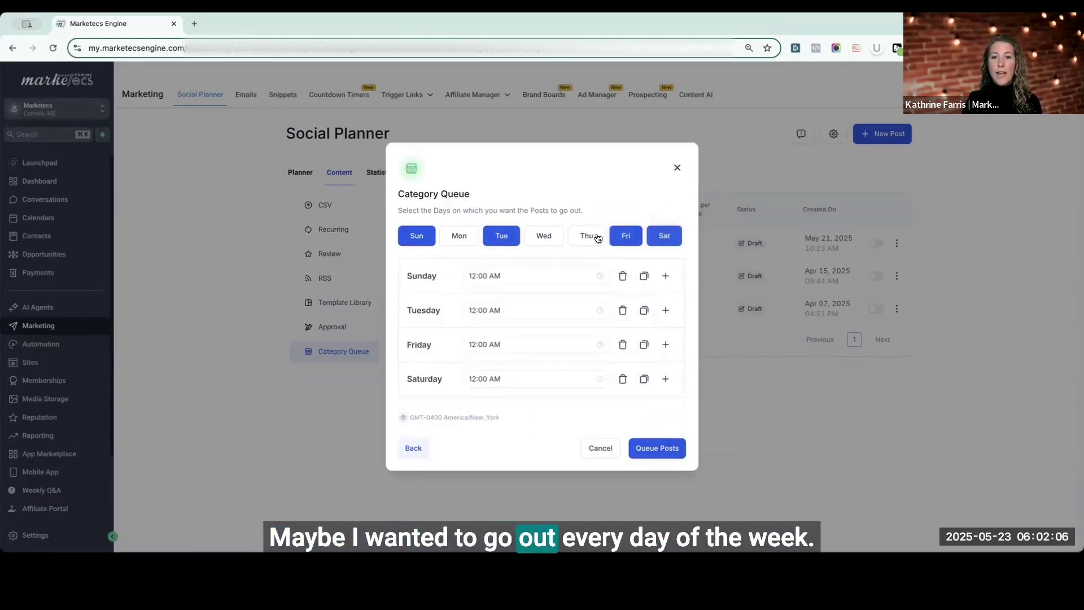
pyautogui.click(597, 238)
pyautogui.click(544, 218)
pyautogui.click(458, 199)
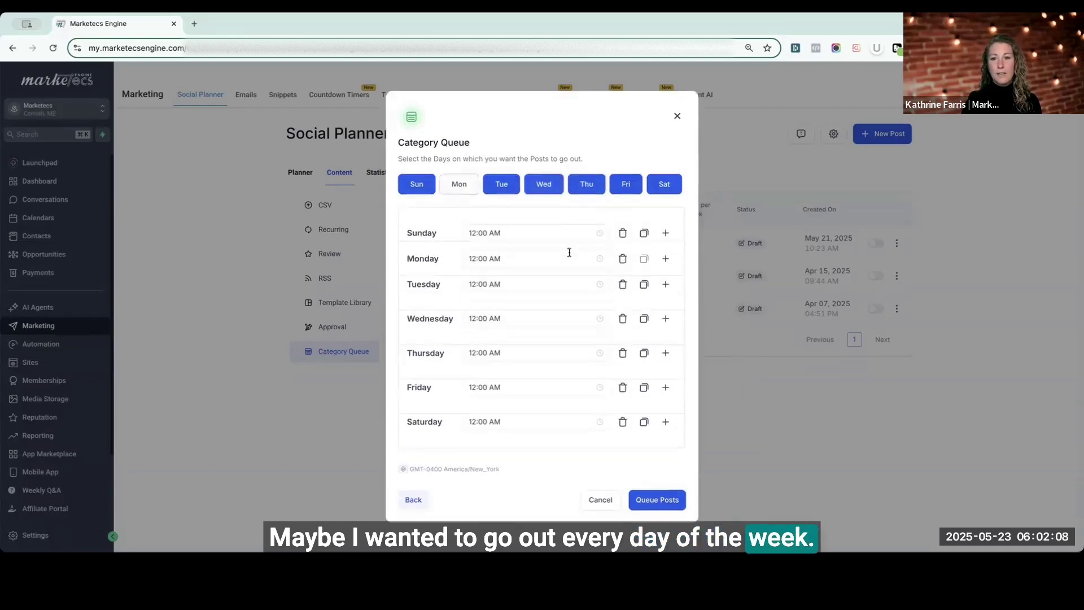
pyautogui.click(666, 233)
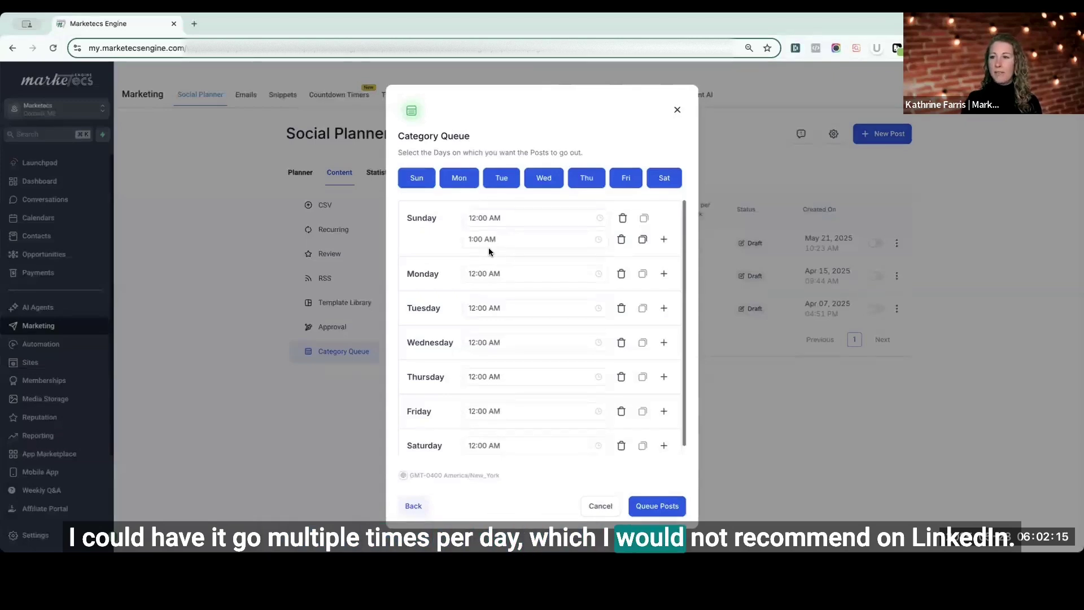
# Remove the extra Sunday time and Monday, Wednesday–Saturday slots, then queue posts for Sunday and Tuesday.
pyautogui.click(622, 242)
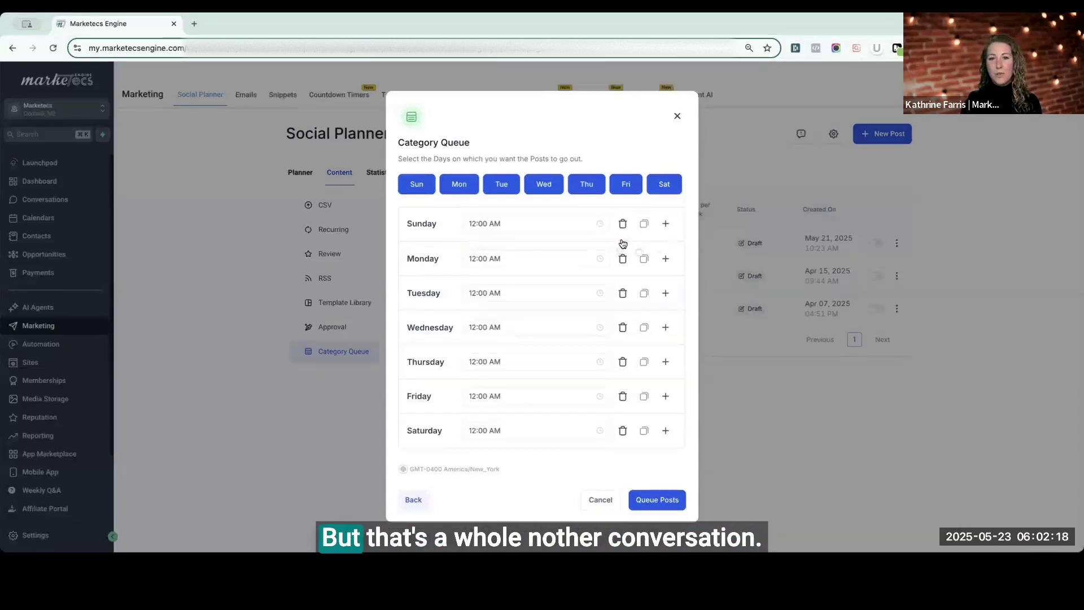
pyautogui.click(623, 429)
pyautogui.click(621, 414)
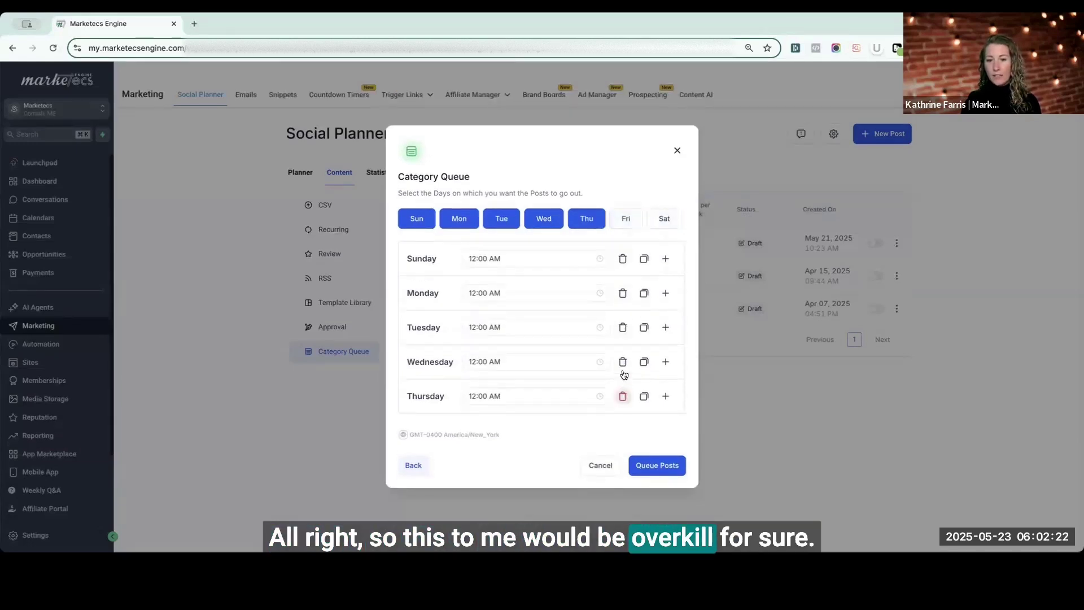
pyautogui.click(622, 391)
pyautogui.click(623, 383)
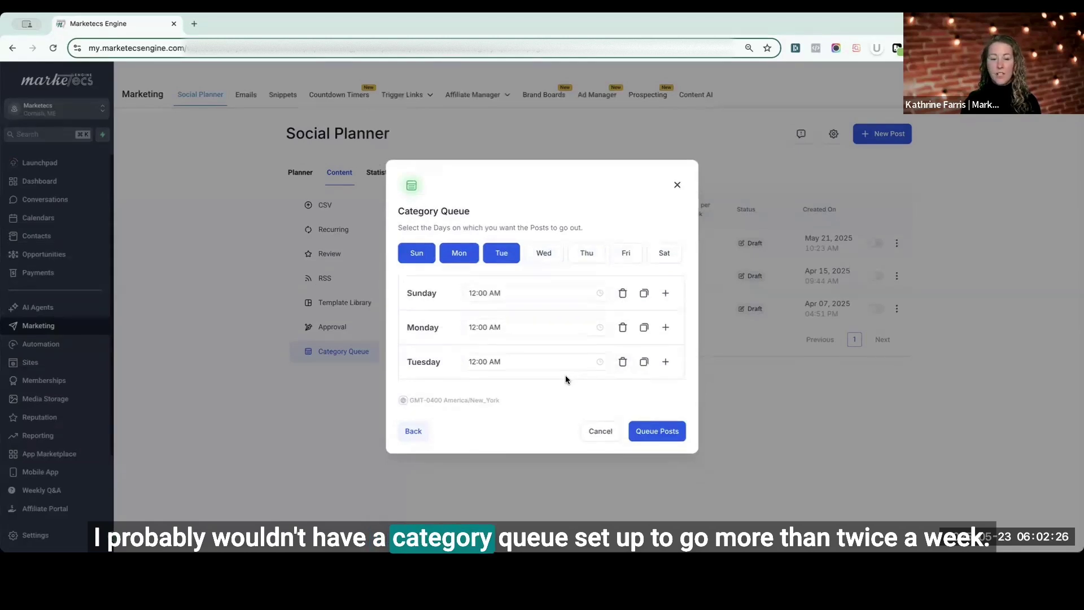
pyautogui.click(623, 328)
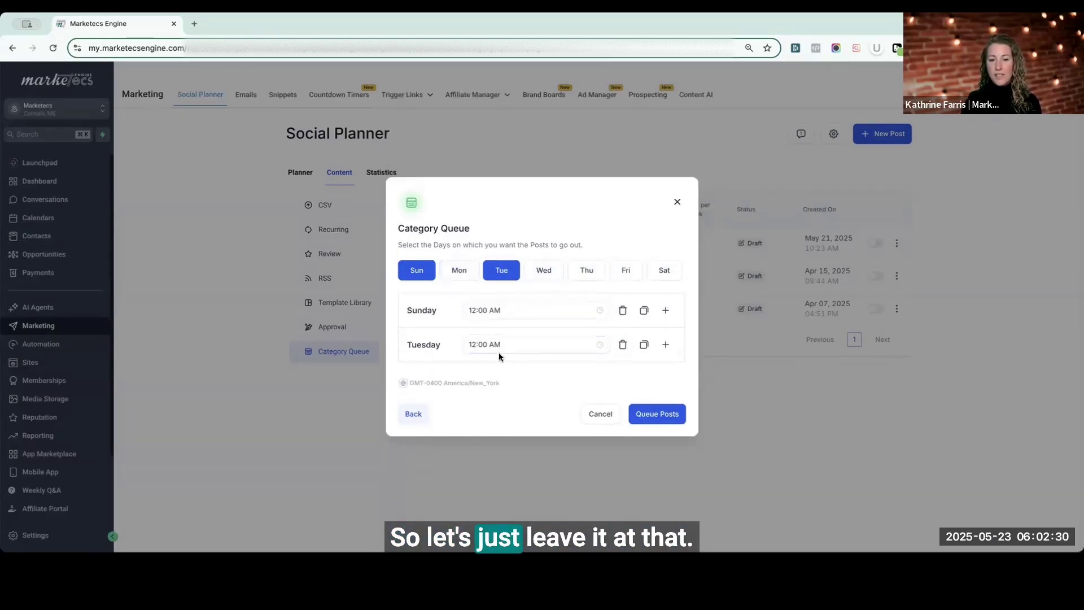
pyautogui.click(663, 415)
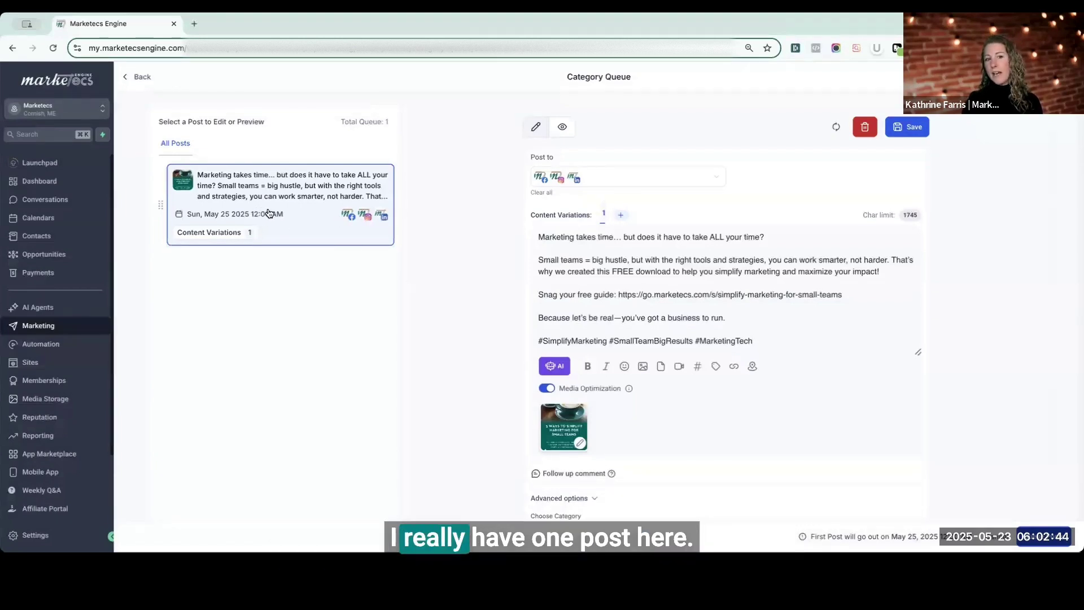
# Add a second content variation reading 'test' to the post and save it.
pyautogui.click(620, 217)
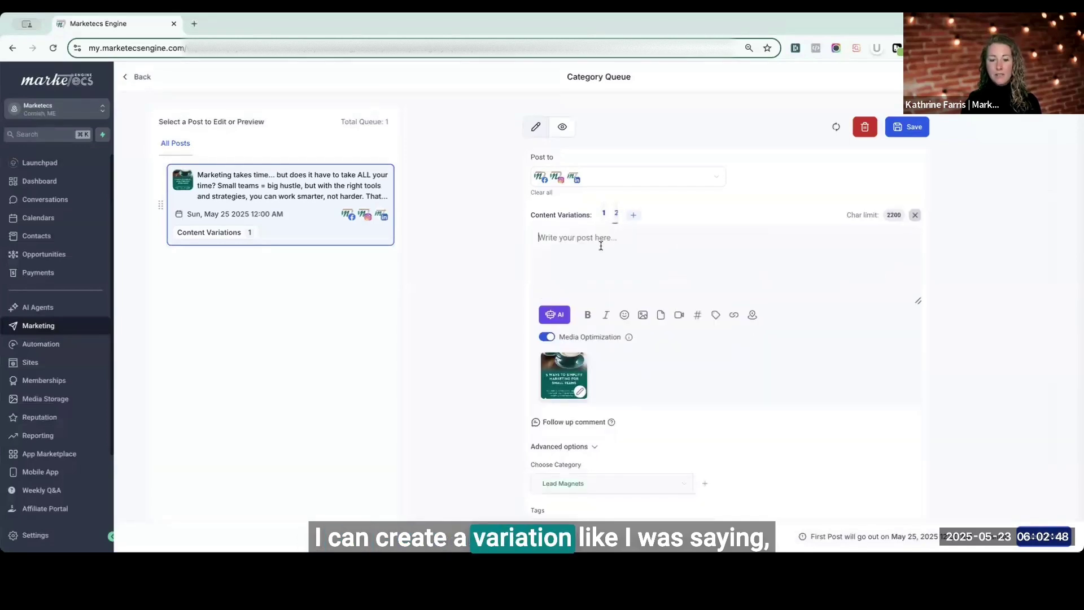
pyautogui.write('test')
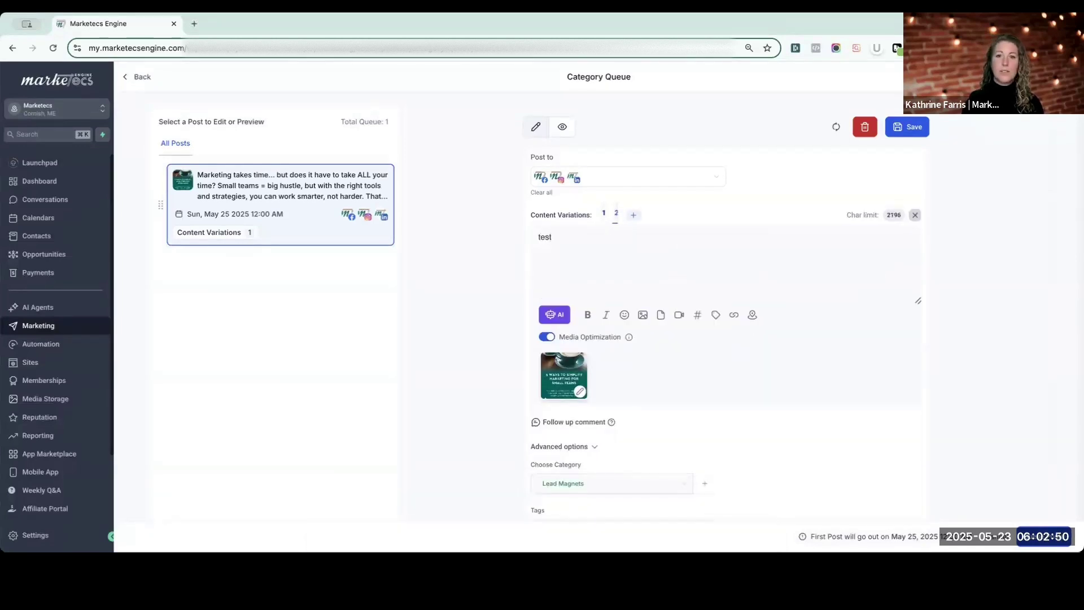
pyautogui.click(604, 217)
pyautogui.click(617, 217)
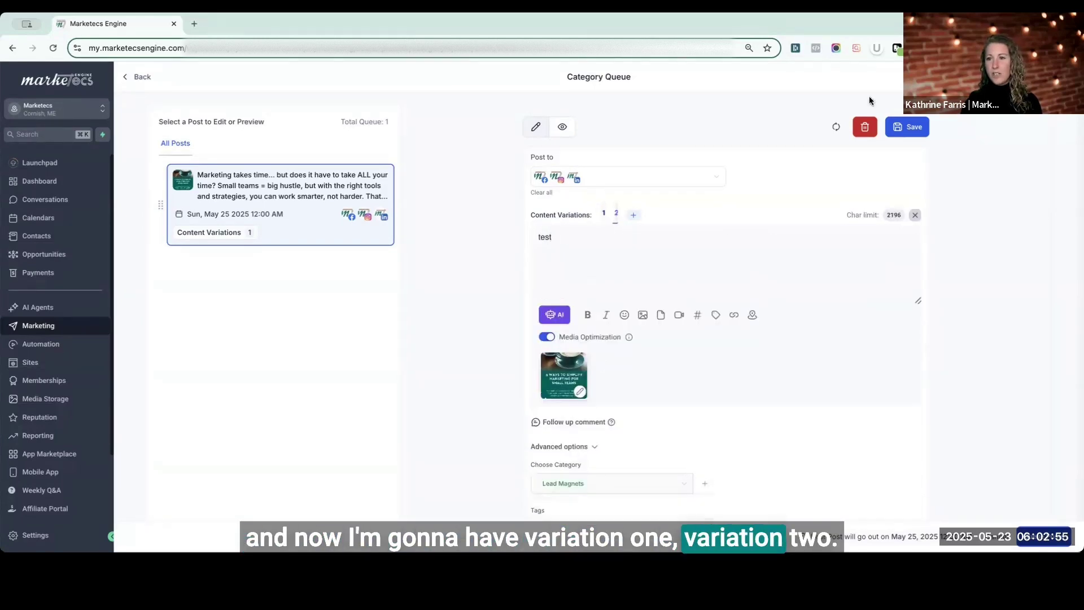
pyautogui.click(907, 126)
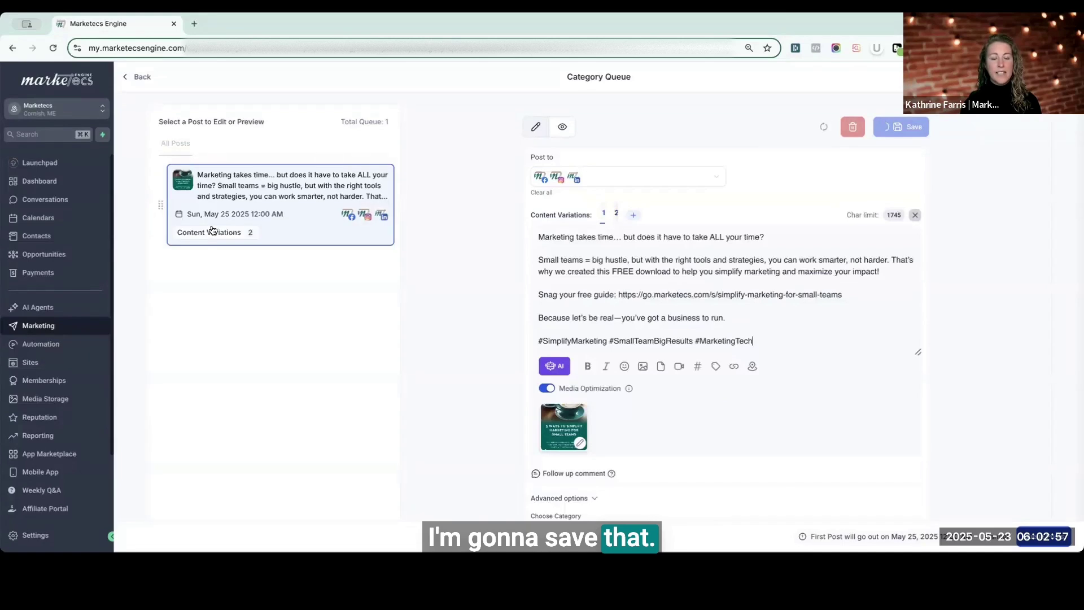
# Add a fourth account to the Post to list and save the post.
pyautogui.click(616, 215)
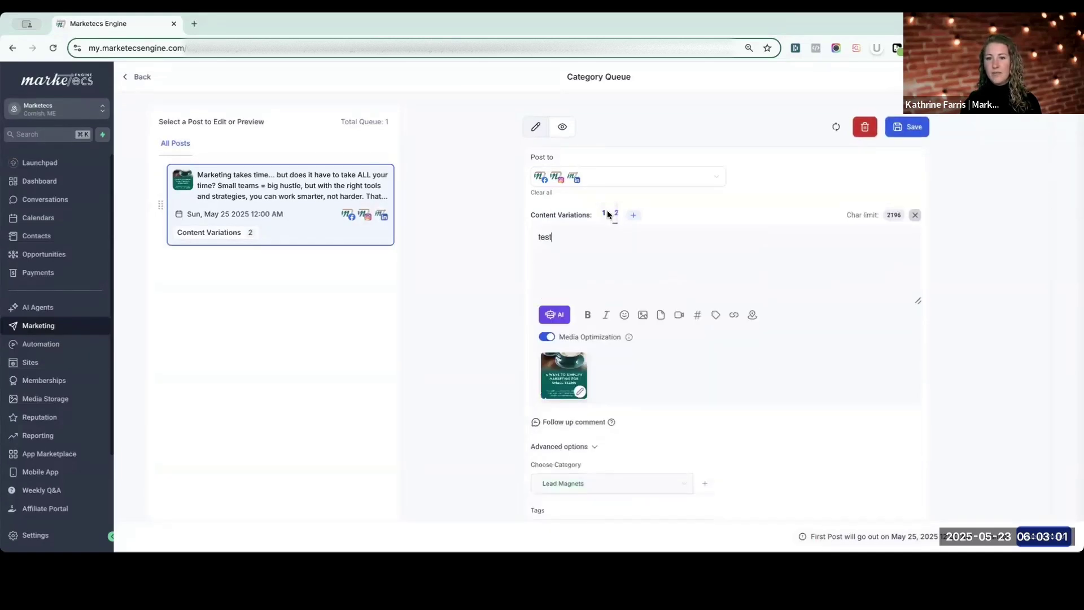
pyautogui.click(604, 215)
pyautogui.click(608, 181)
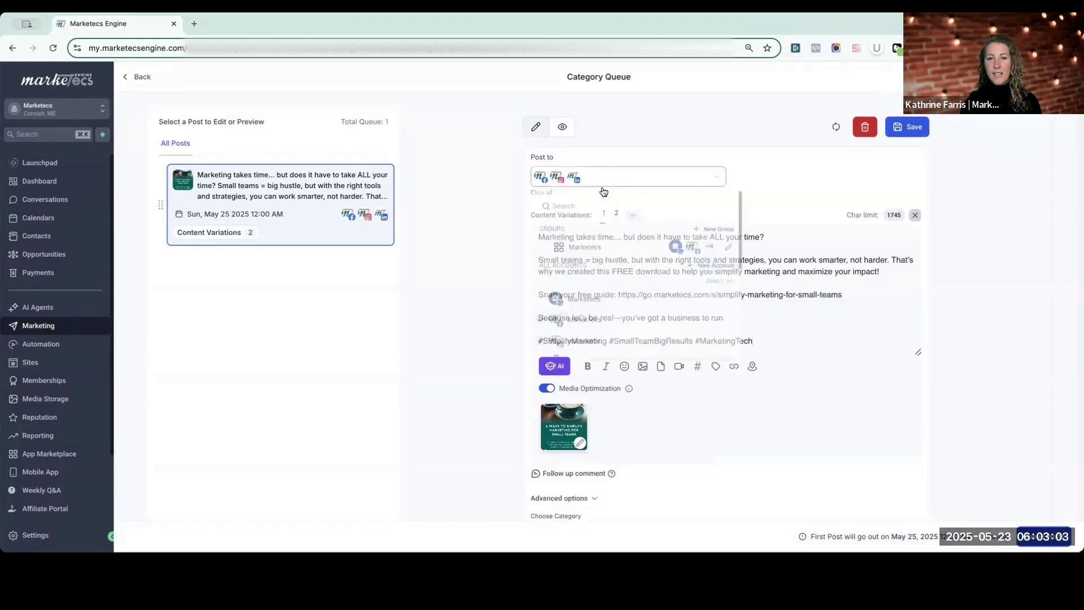
pyautogui.scroll(-3, 604, 336)
pyautogui.scroll(3, 607, 338)
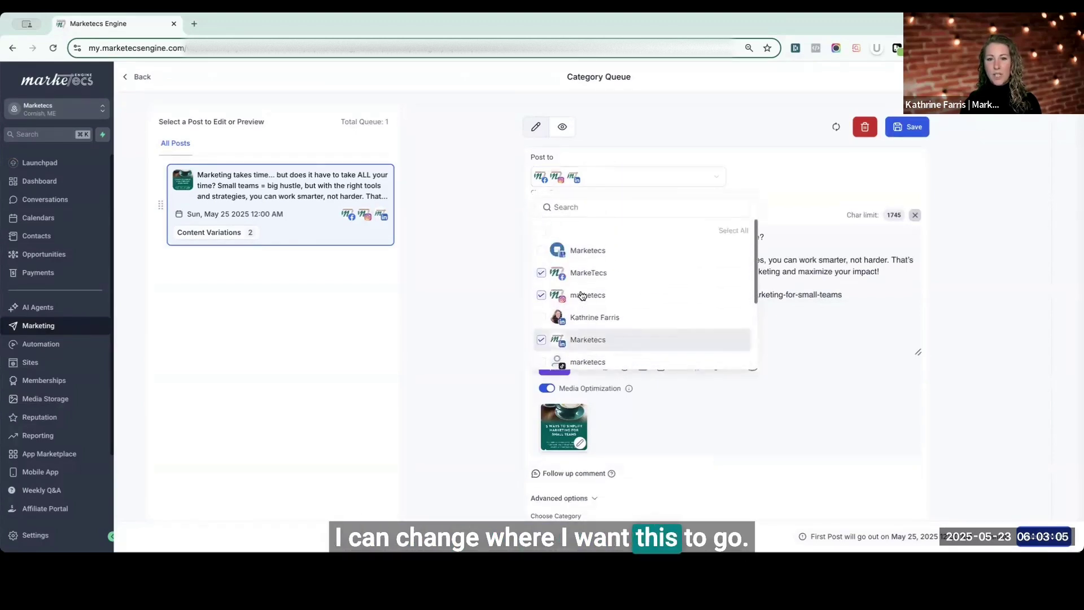
pyautogui.click(541, 318)
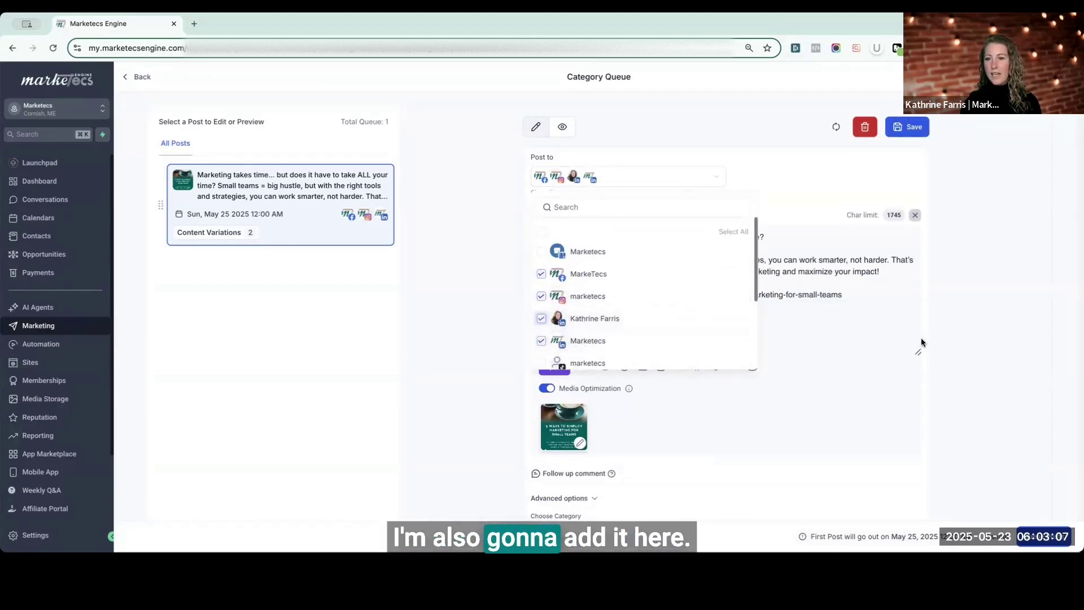
pyautogui.click(830, 336)
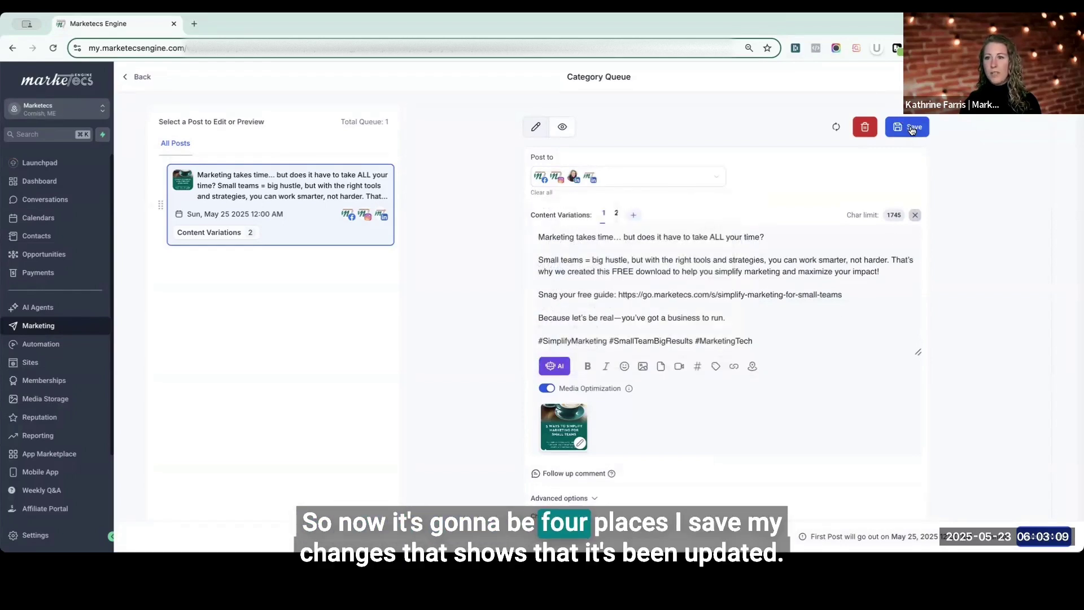
pyautogui.click(904, 125)
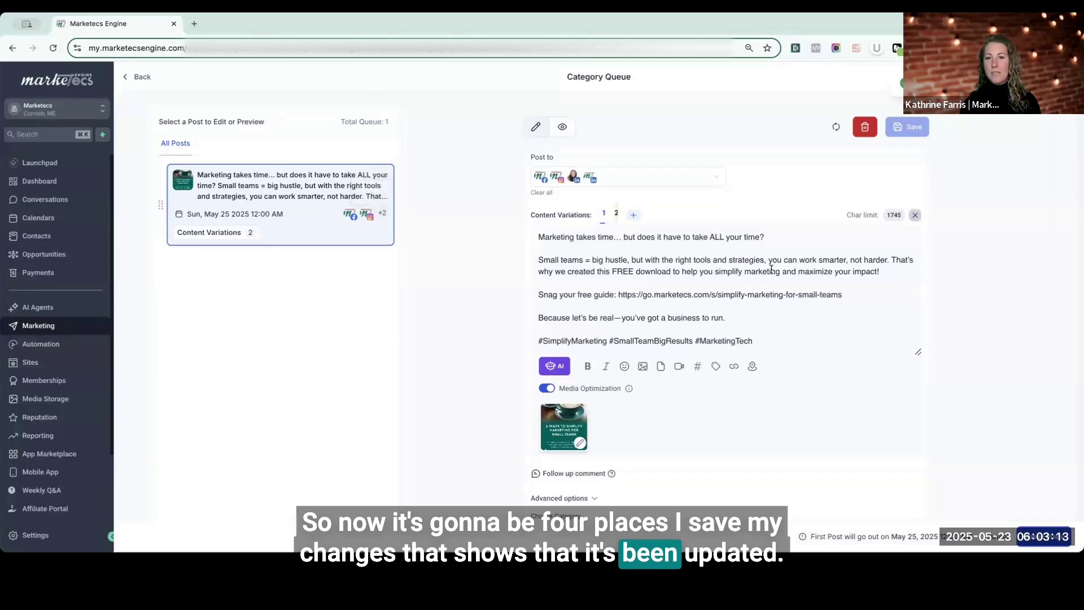
# Preview the post's Facebook, Instagram and LinkedIn versions, then go back to the Category Queue list.
pyautogui.click(563, 128)
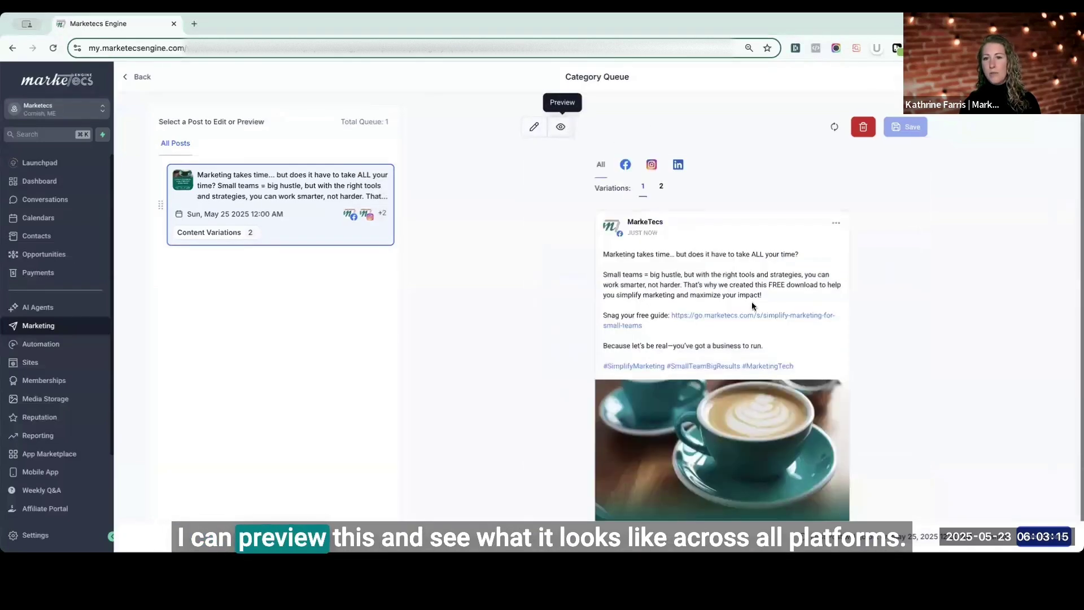
pyautogui.scroll(-10, 747, 298)
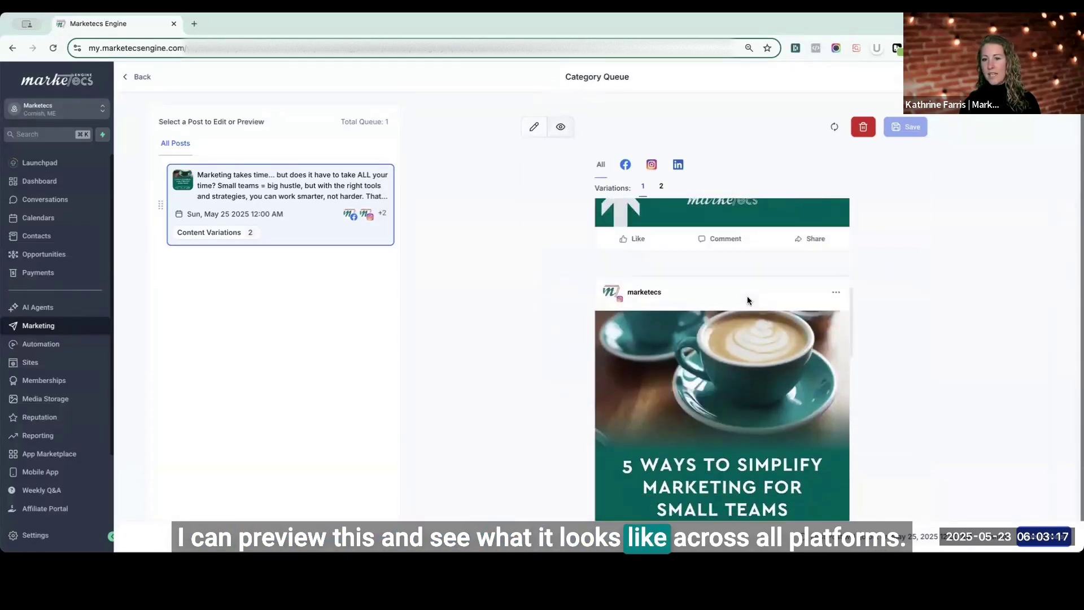
pyautogui.scroll(10, 747, 297)
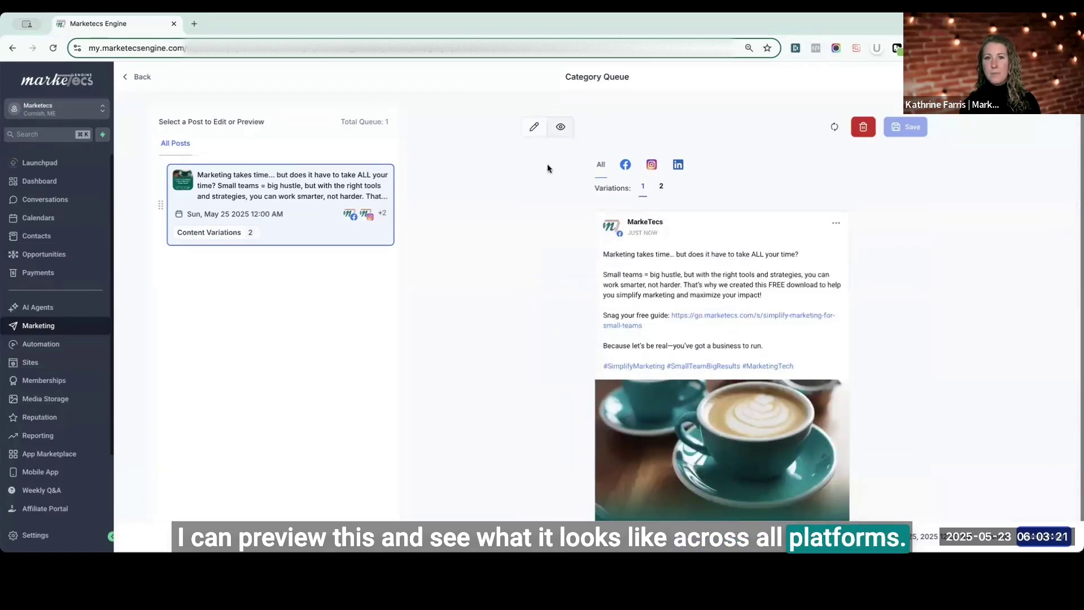
pyautogui.click(527, 136)
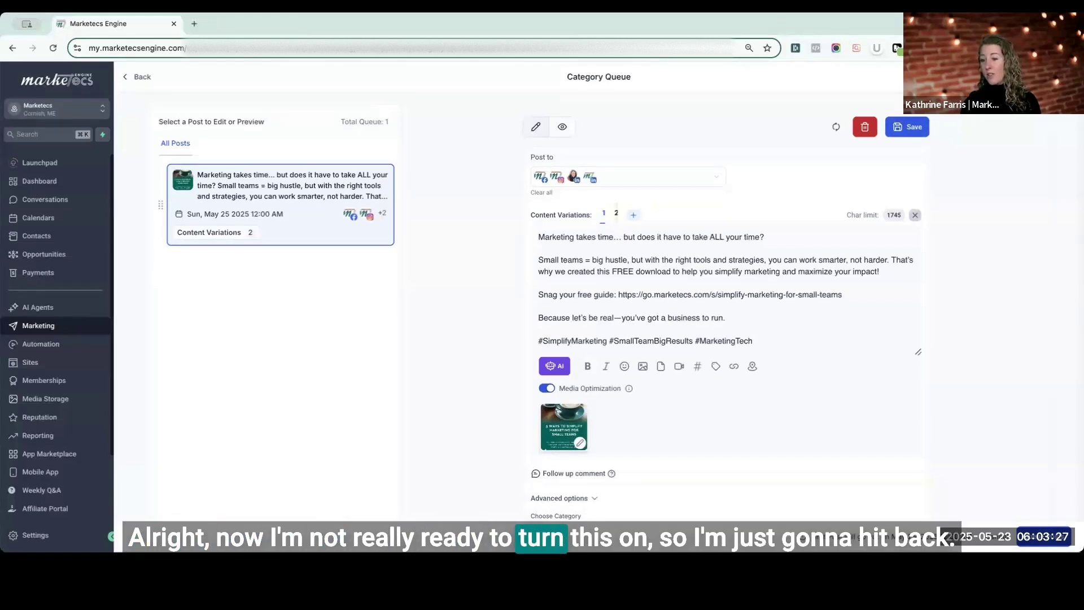
pyautogui.click(146, 78)
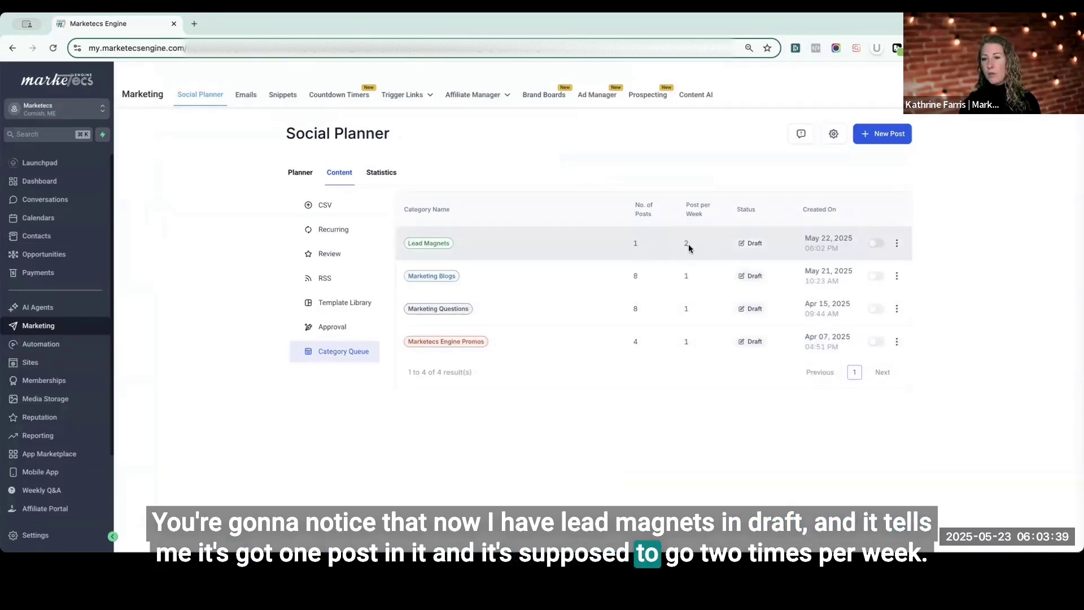
# Delete the Lead Magnets queue from its row's three-dot menu and confirm.
pyautogui.click(897, 244)
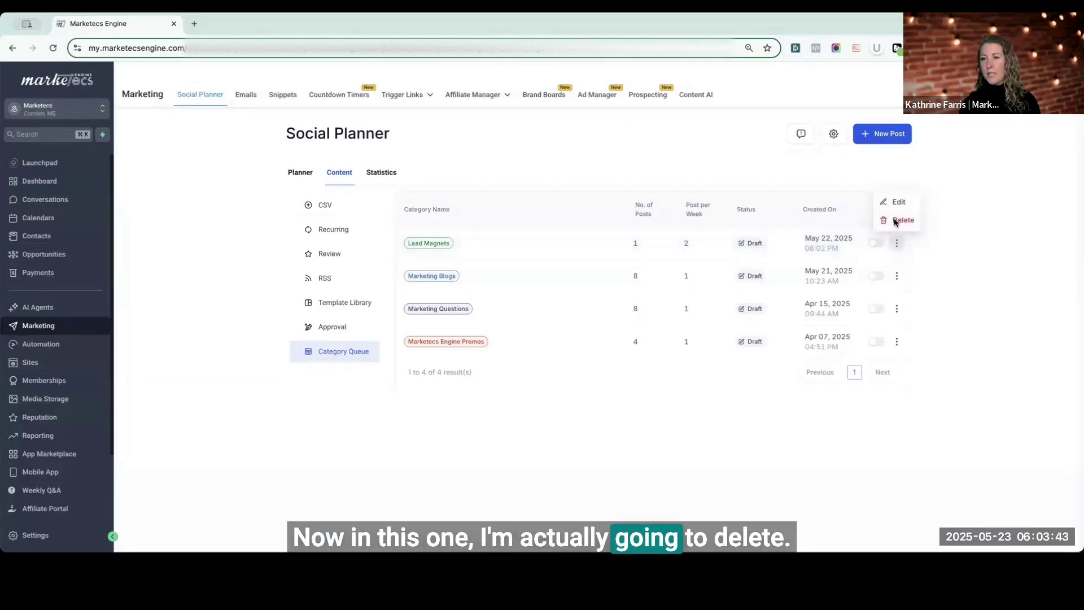
pyautogui.click(896, 221)
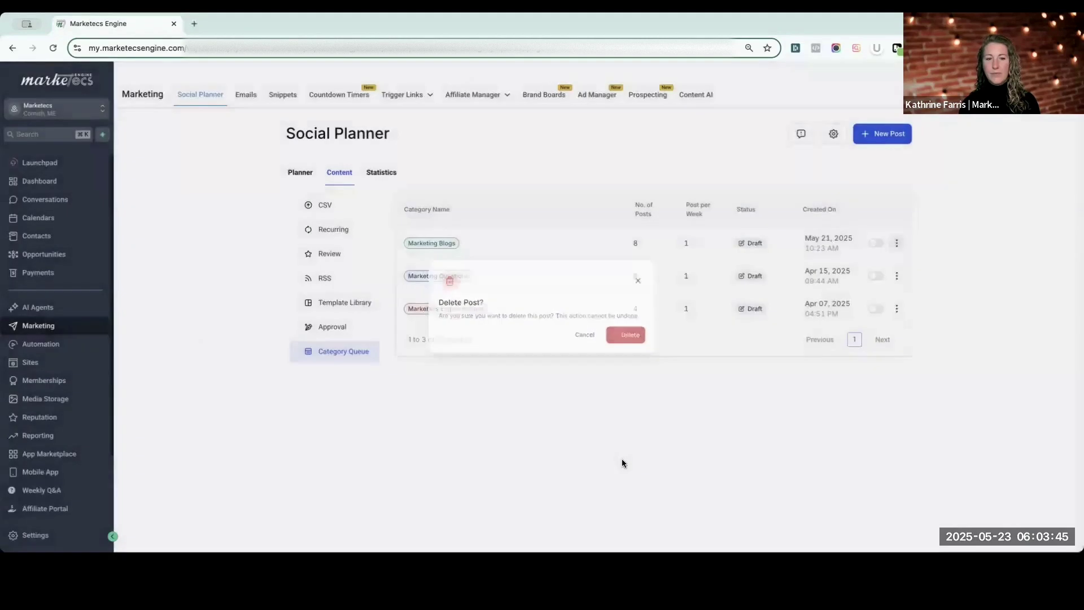